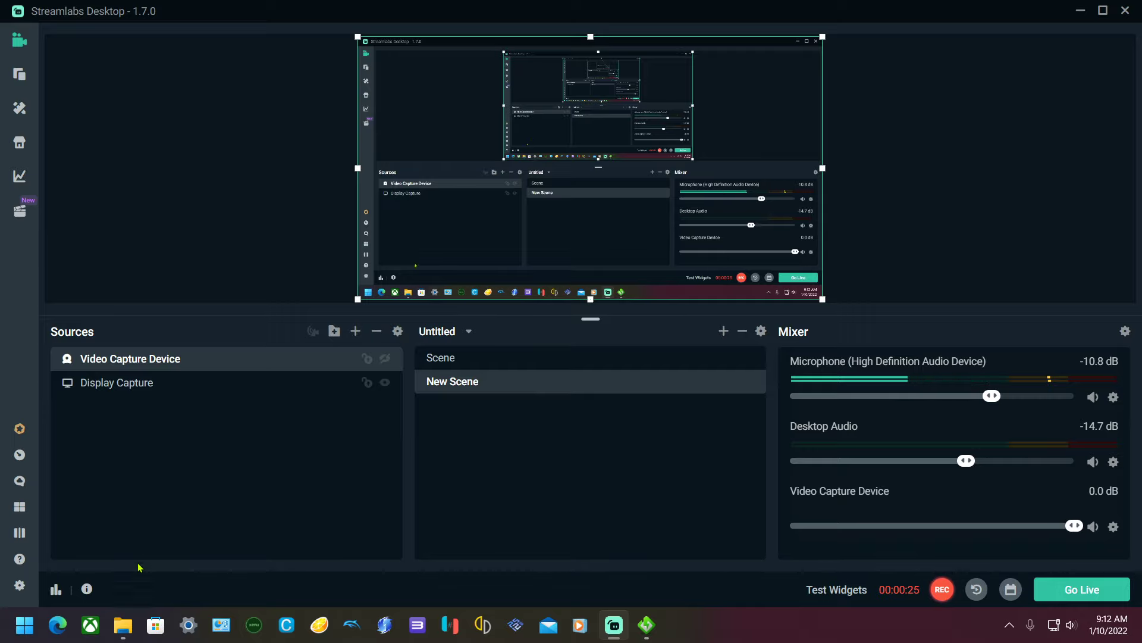
In File Explorer, create a folder named azumanga in New folder (2) and move gdl-0018.chd into it.
click(130, 632)
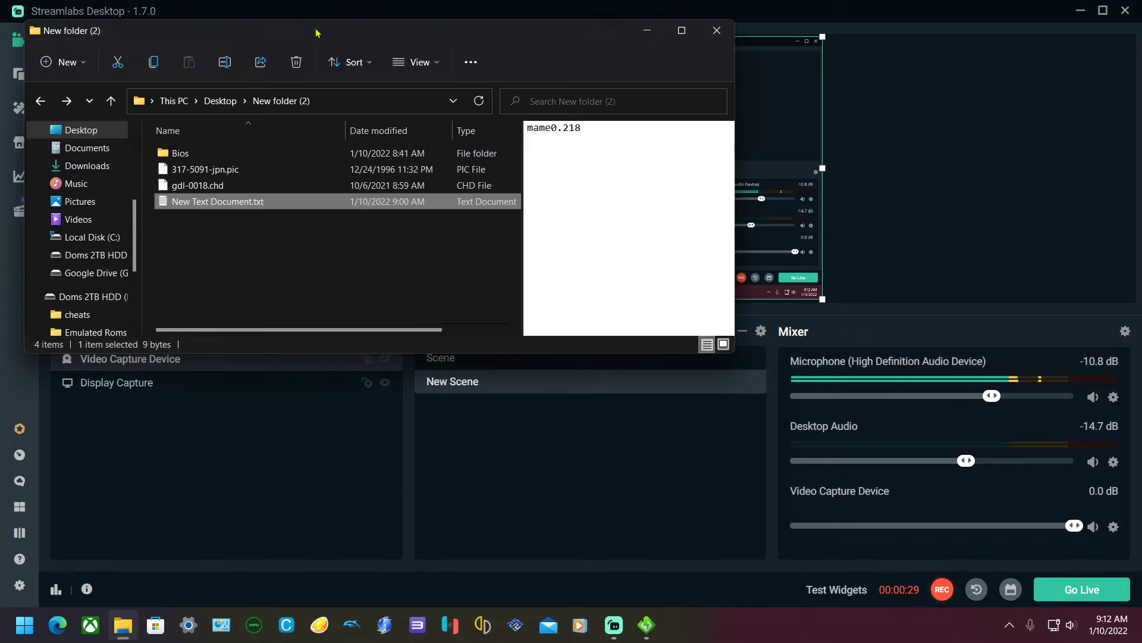
drag(317, 35, 388, 156)
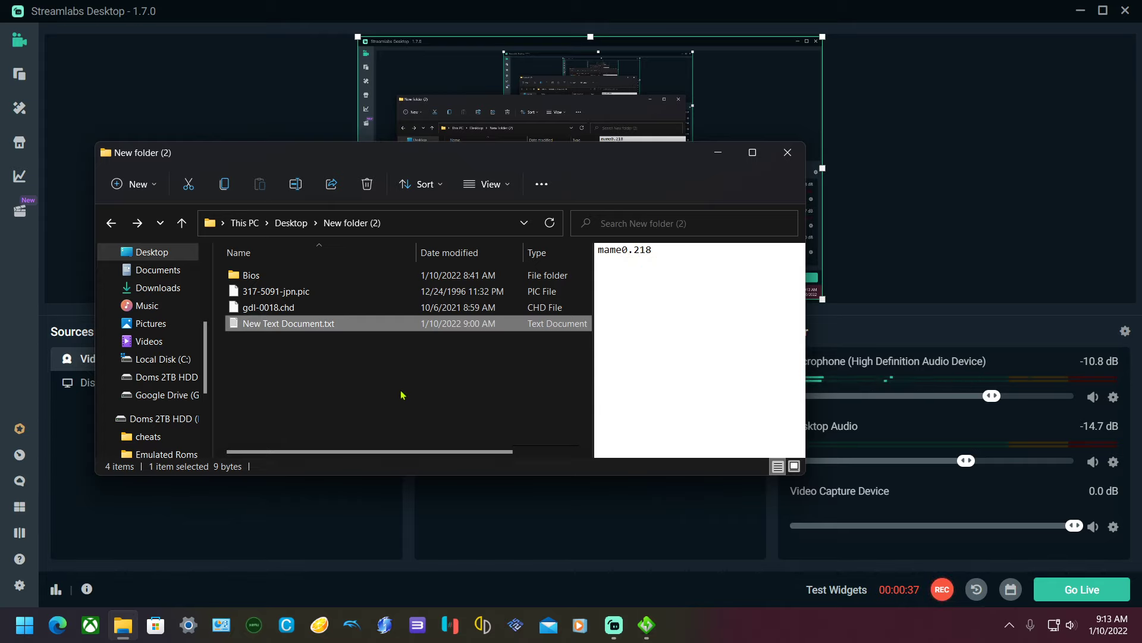
click(445, 393)
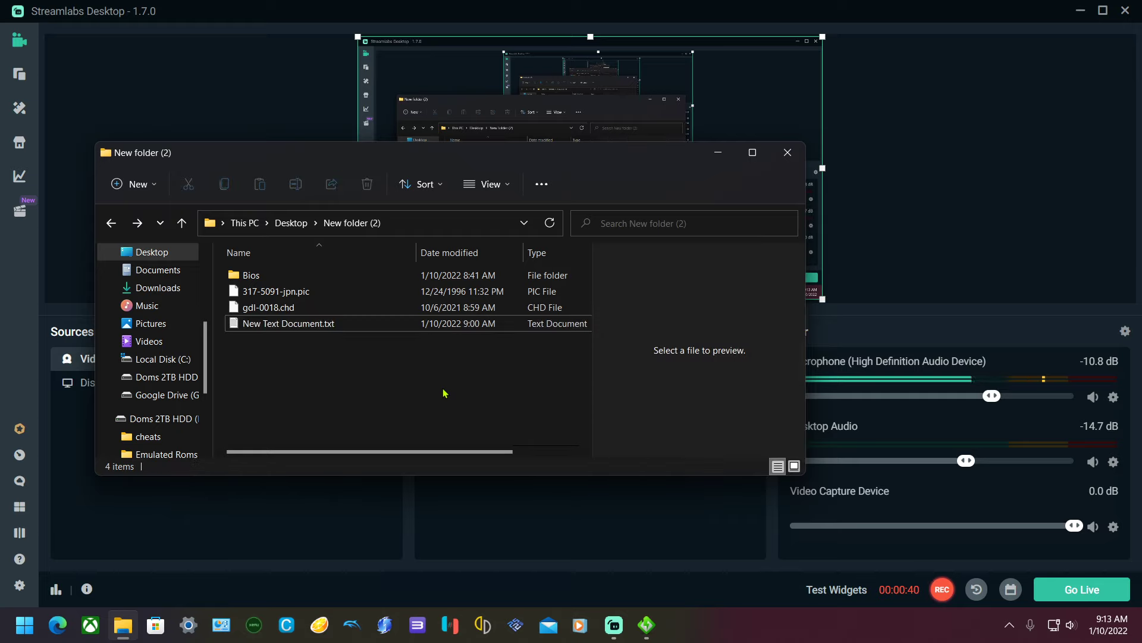
right_click(301, 377)
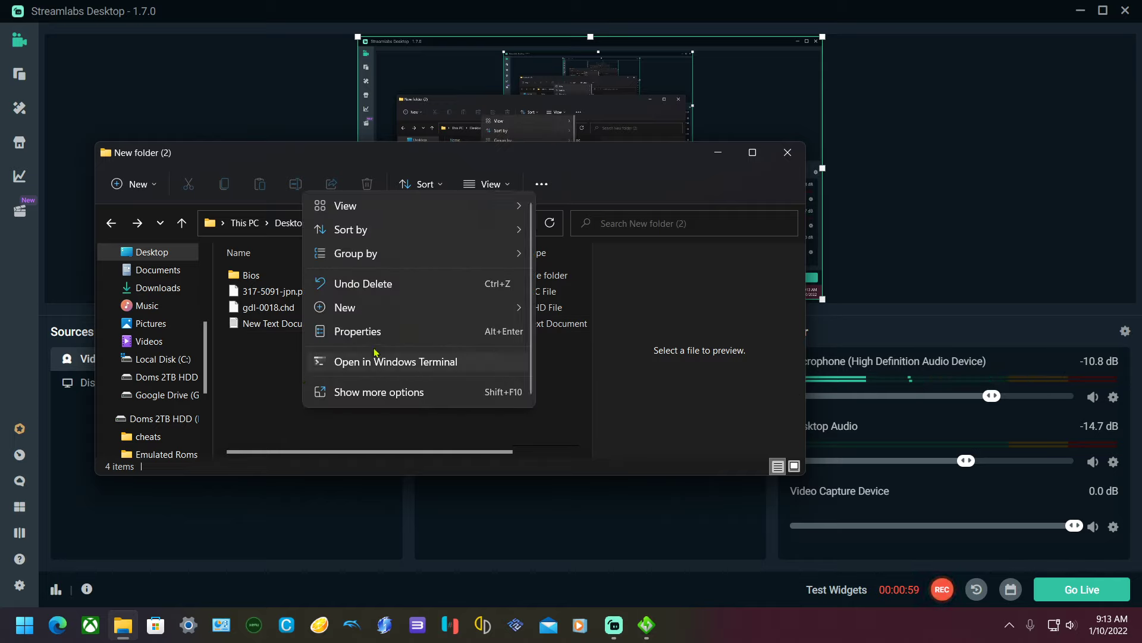
mouse_move(459, 310)
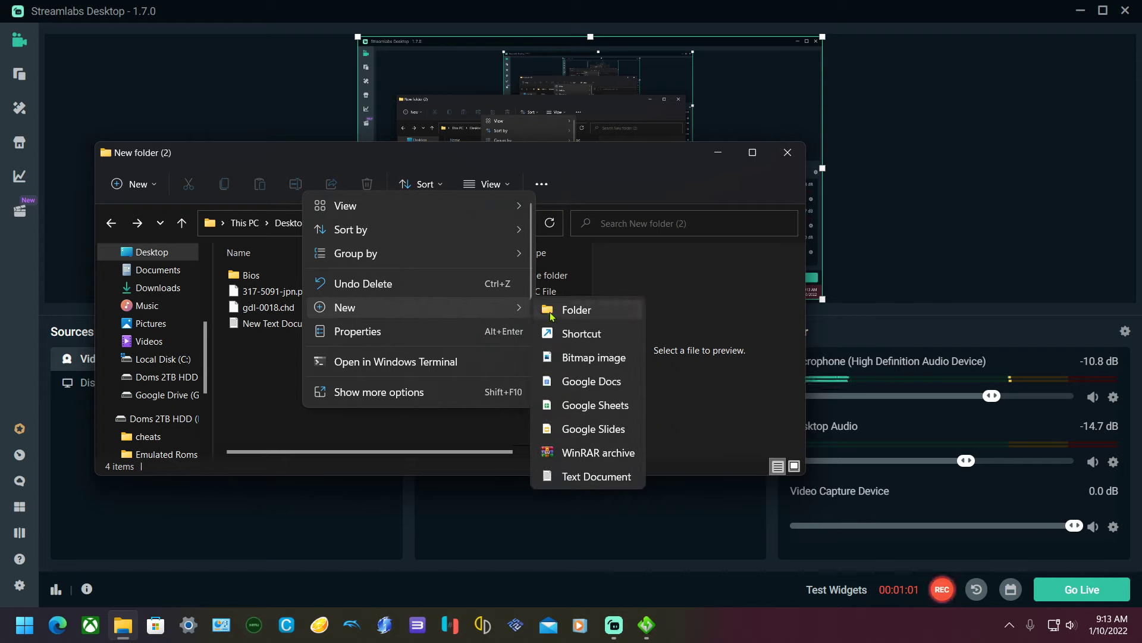
click(565, 309)
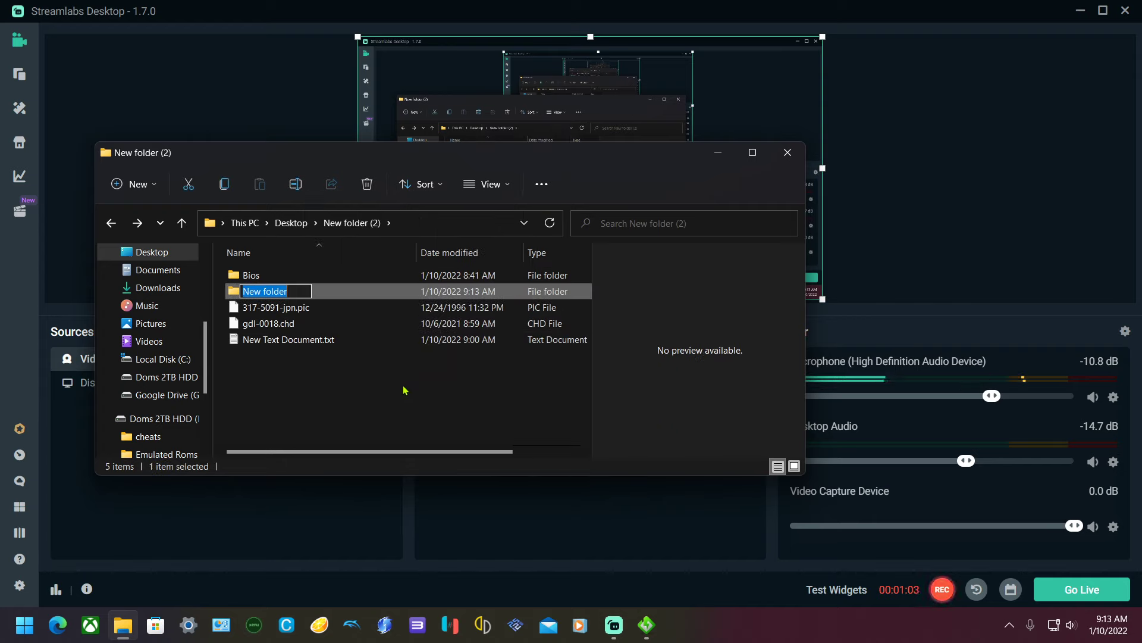
text(azum)
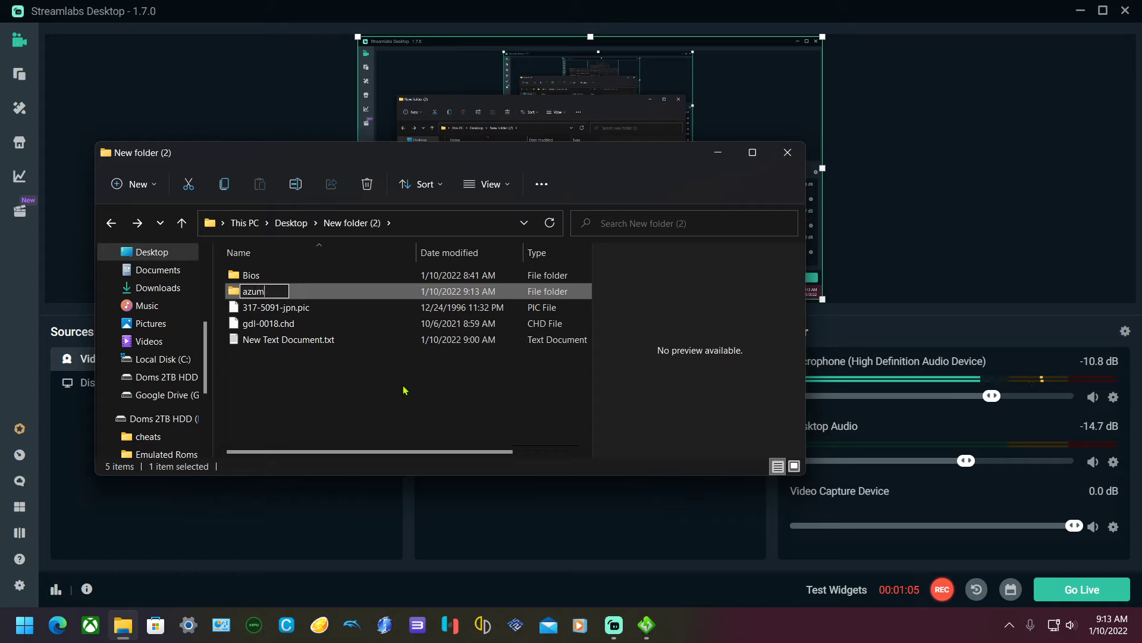
text(anga)
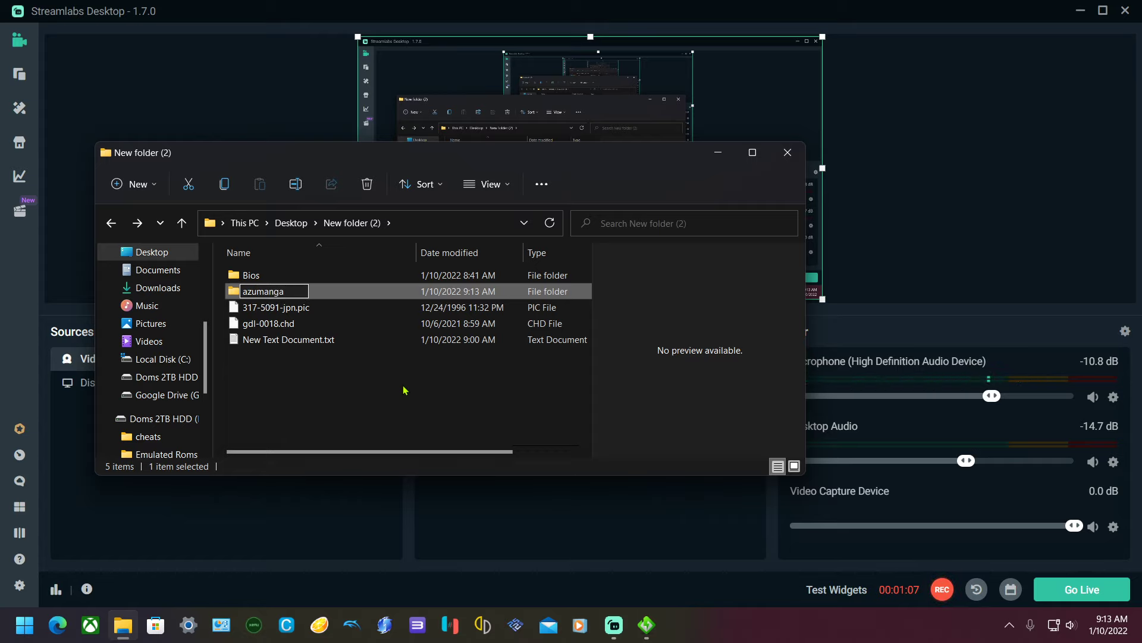
key(Return)
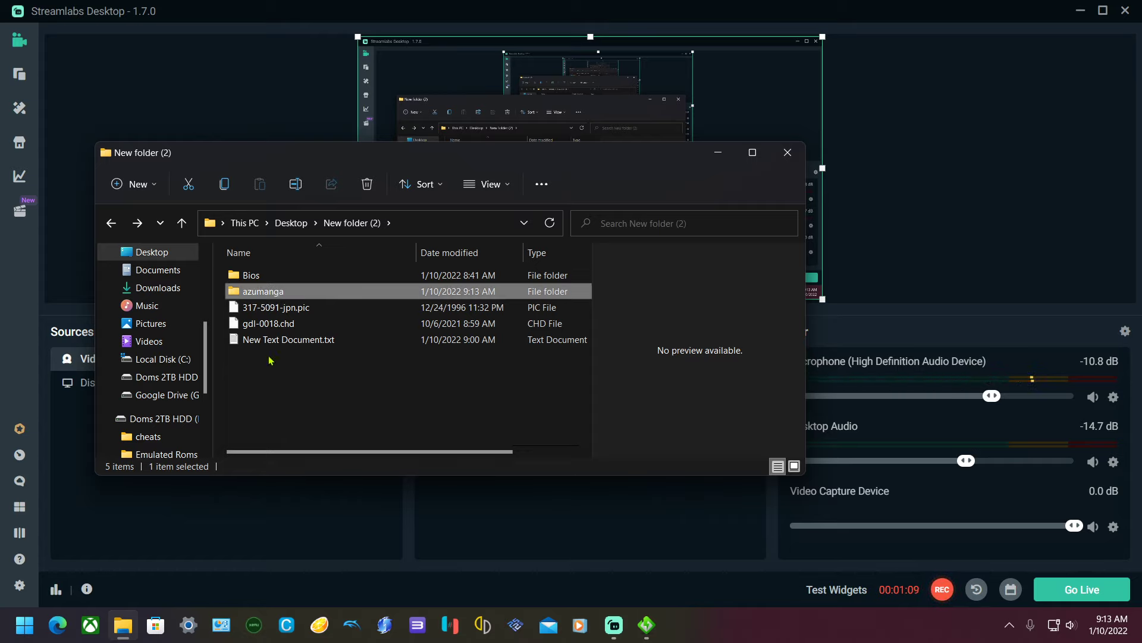
click(269, 328)
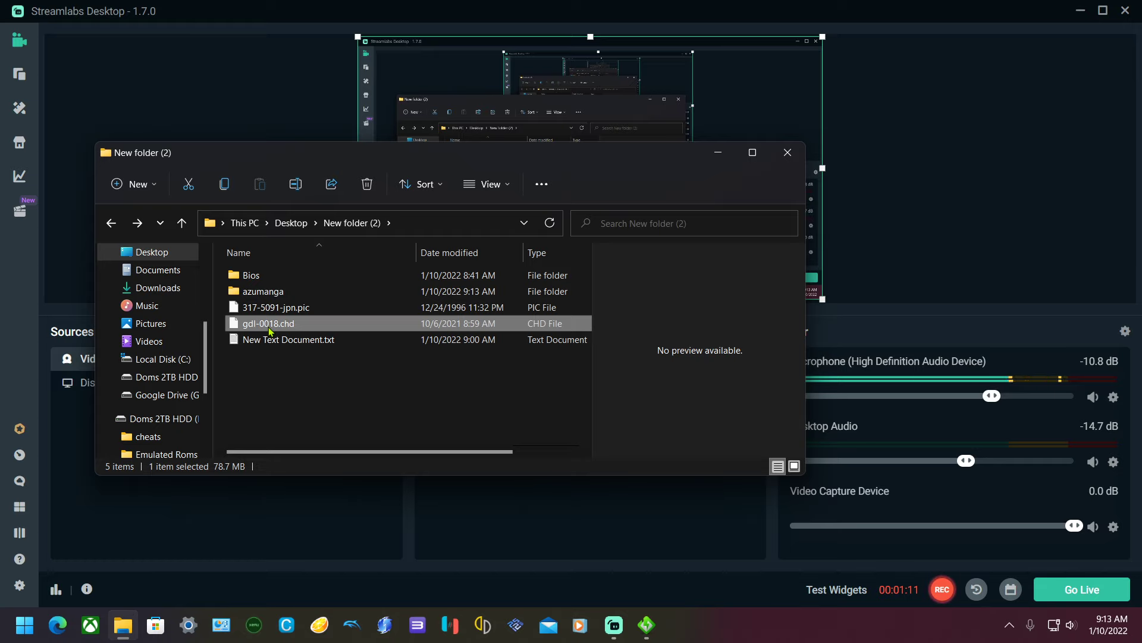
drag(269, 332, 271, 300)
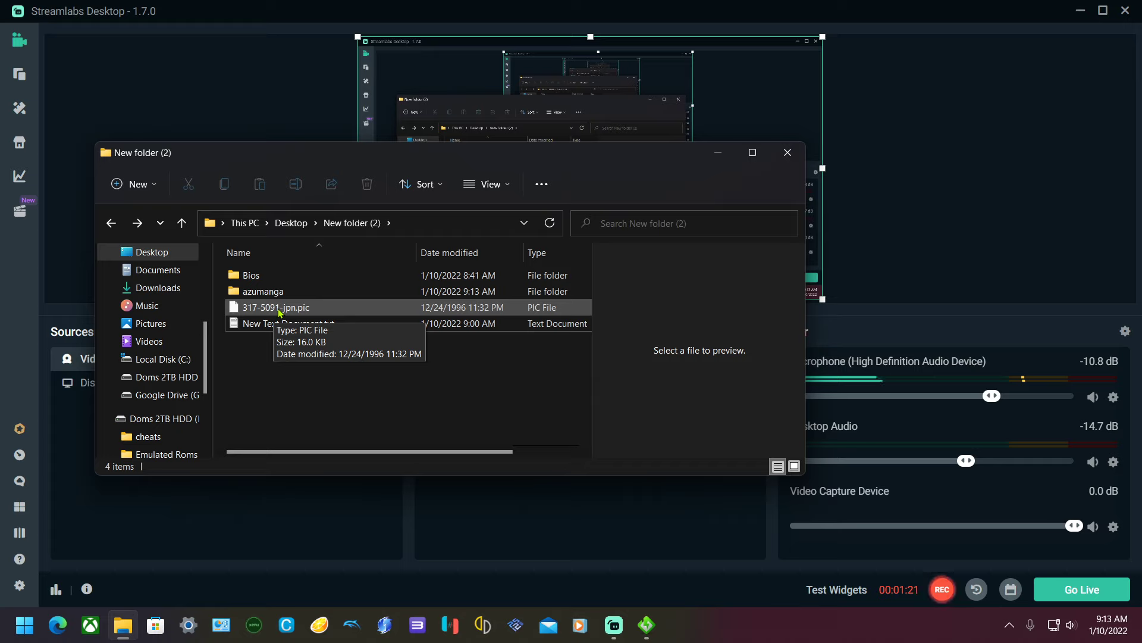
Compress 317-5091-jpn.pic into a ZIP archive with WinRAR and delete the original PIC file.
click(279, 314)
right_click(279, 311)
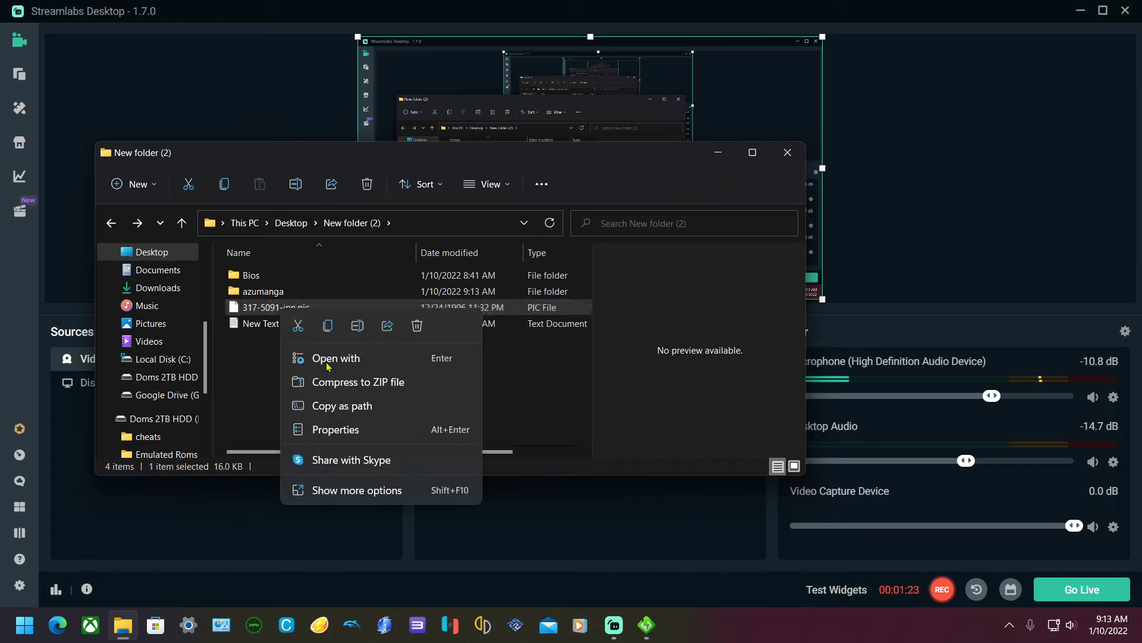
click(345, 488)
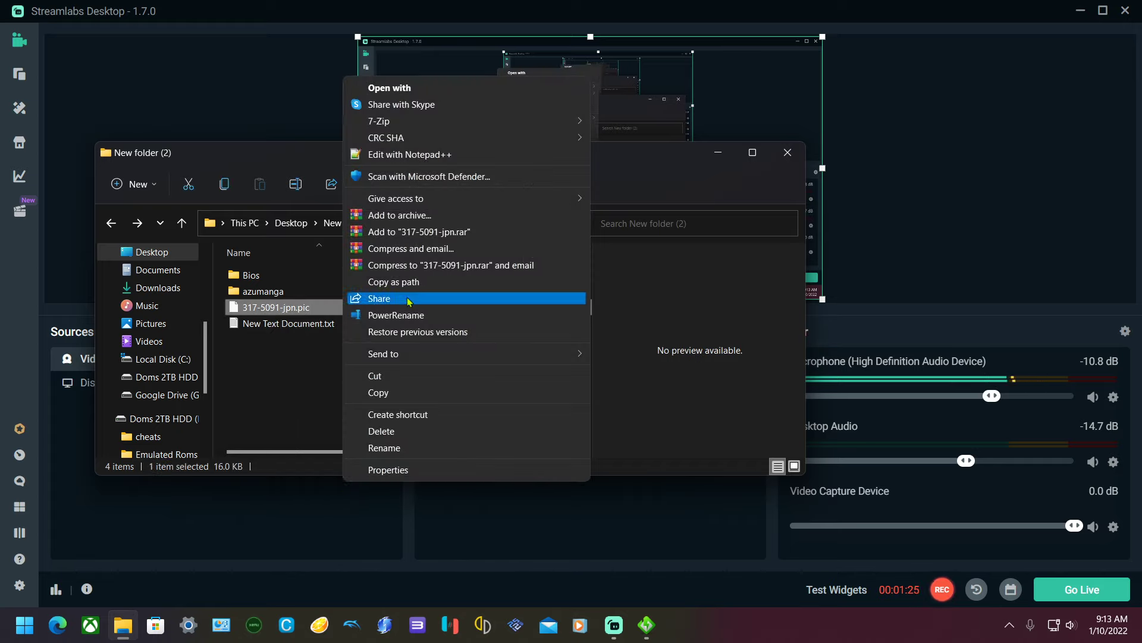
click(410, 220)
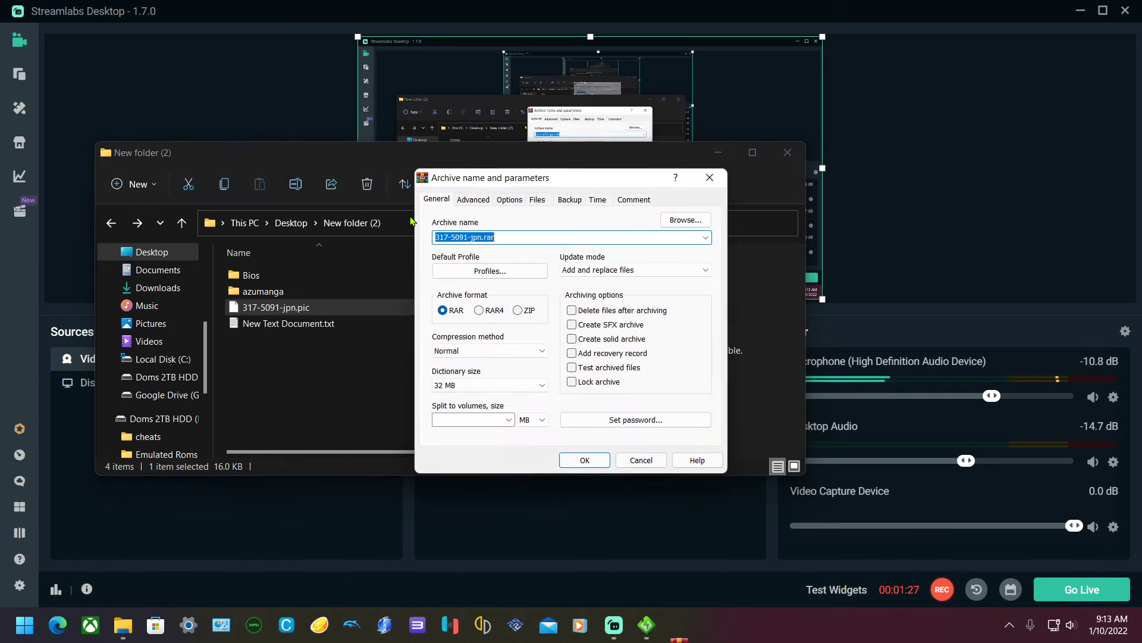
click(523, 310)
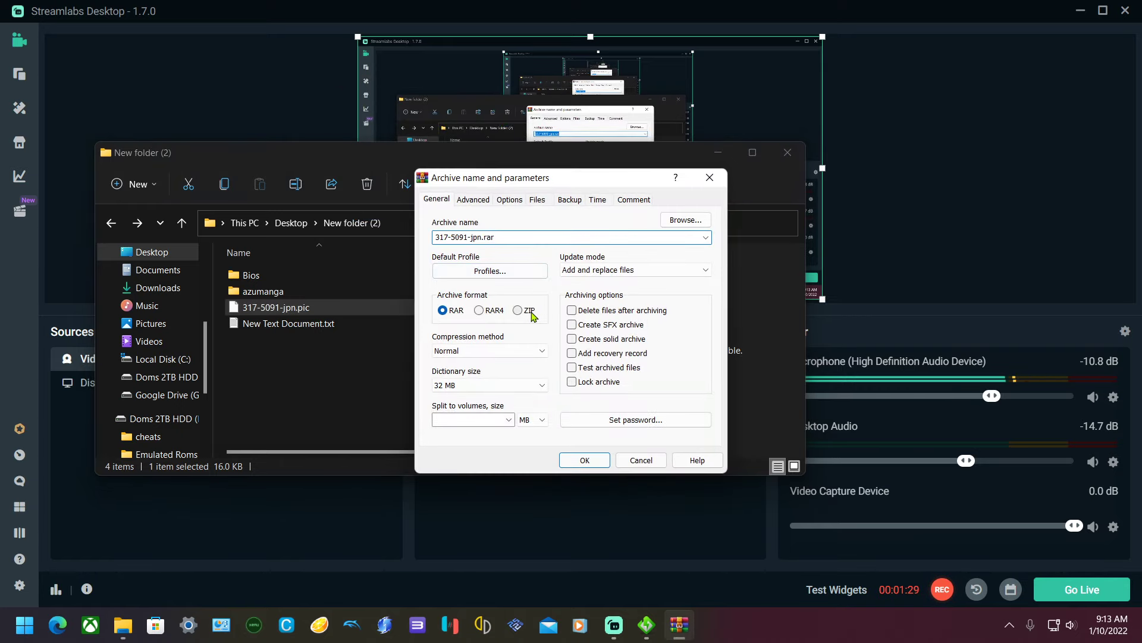
click(583, 460)
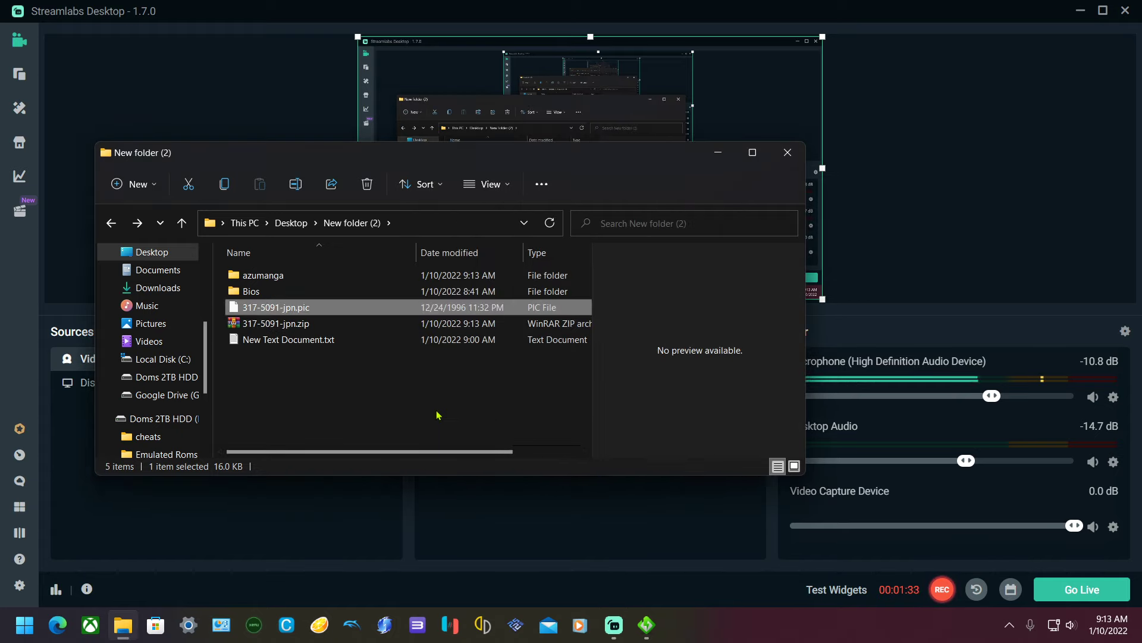
key(Delete)
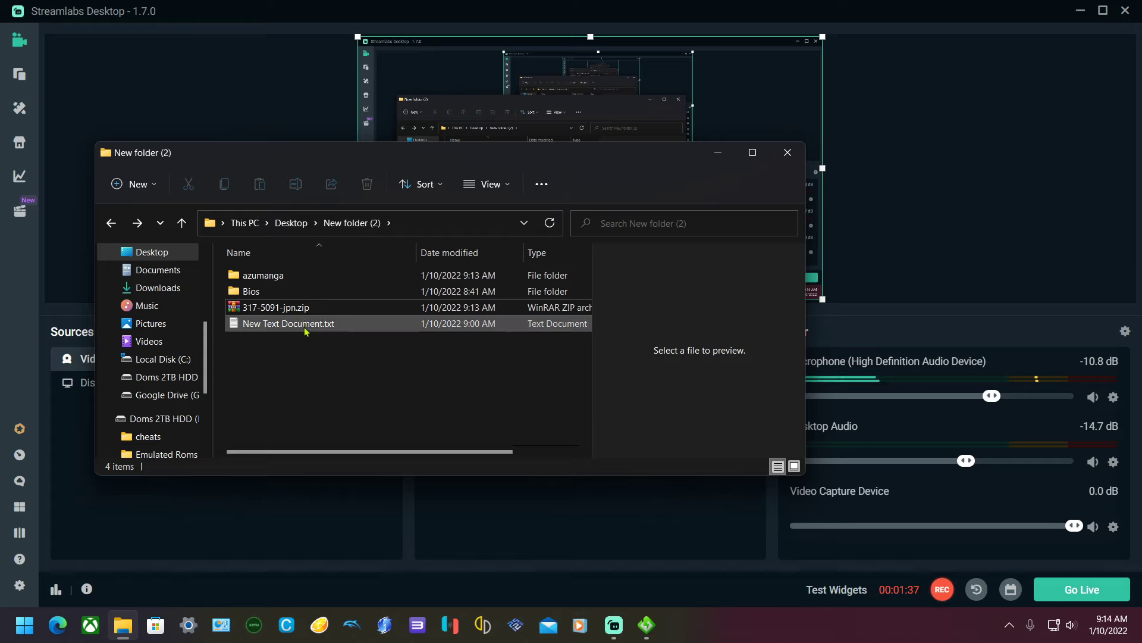
Rename the 317-5091-jpn.zip archive as azumanga.zip.
click(291, 310)
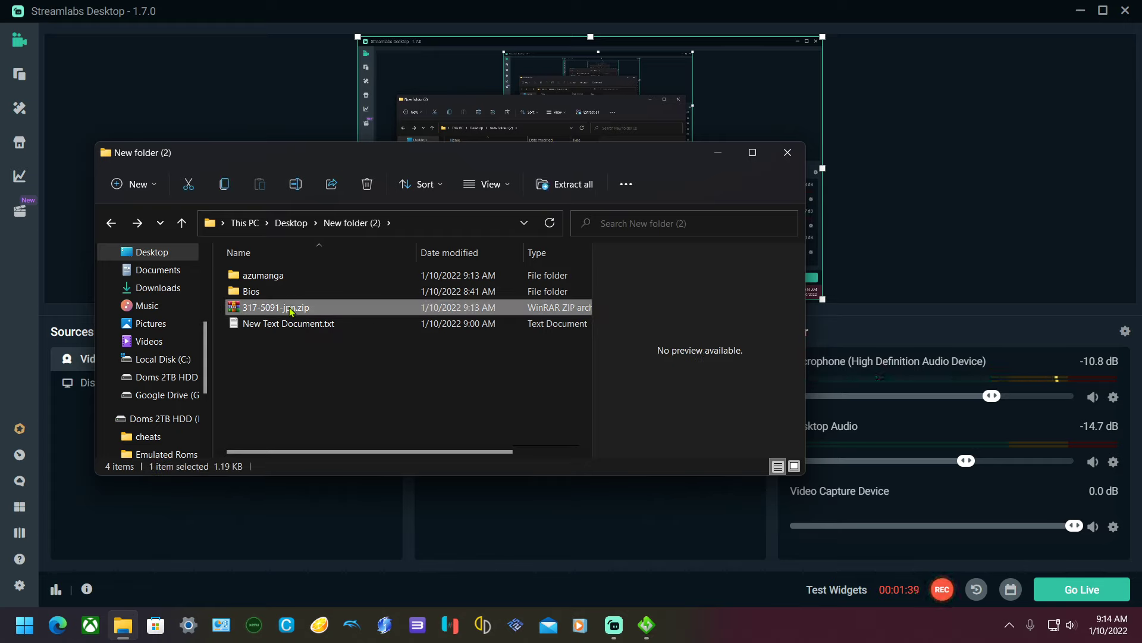
click(291, 309)
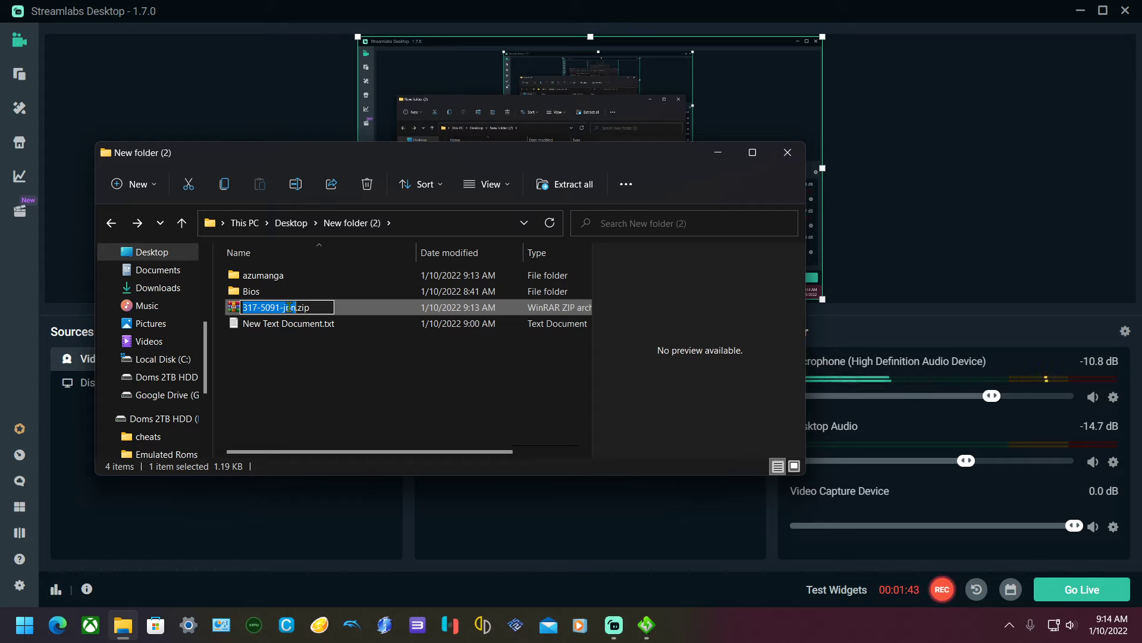
text(az)
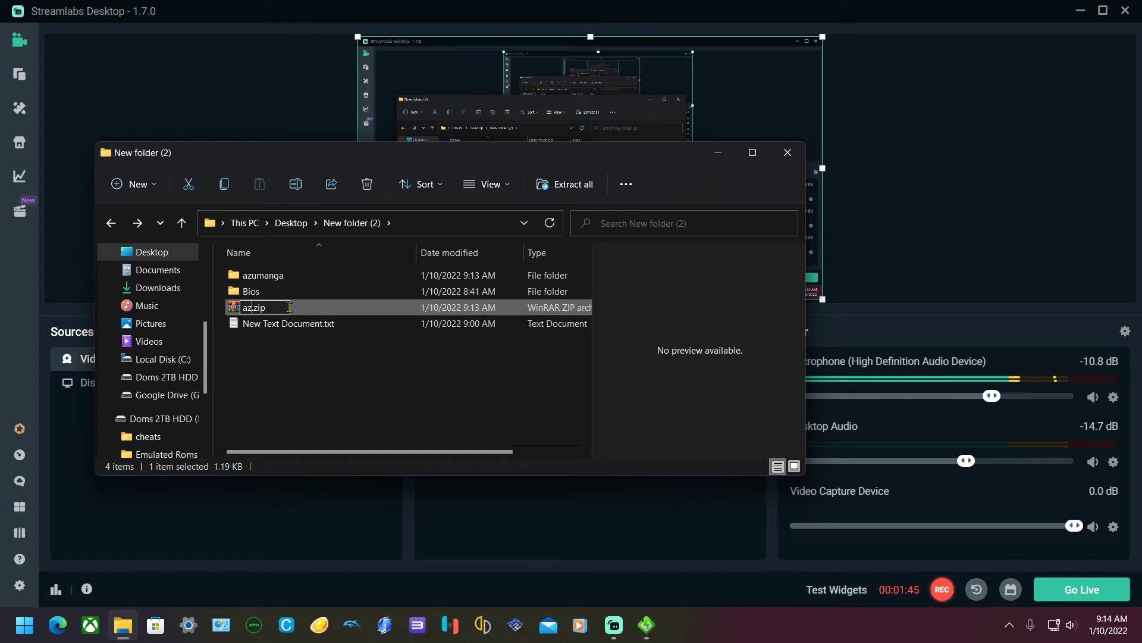
text(umanga)
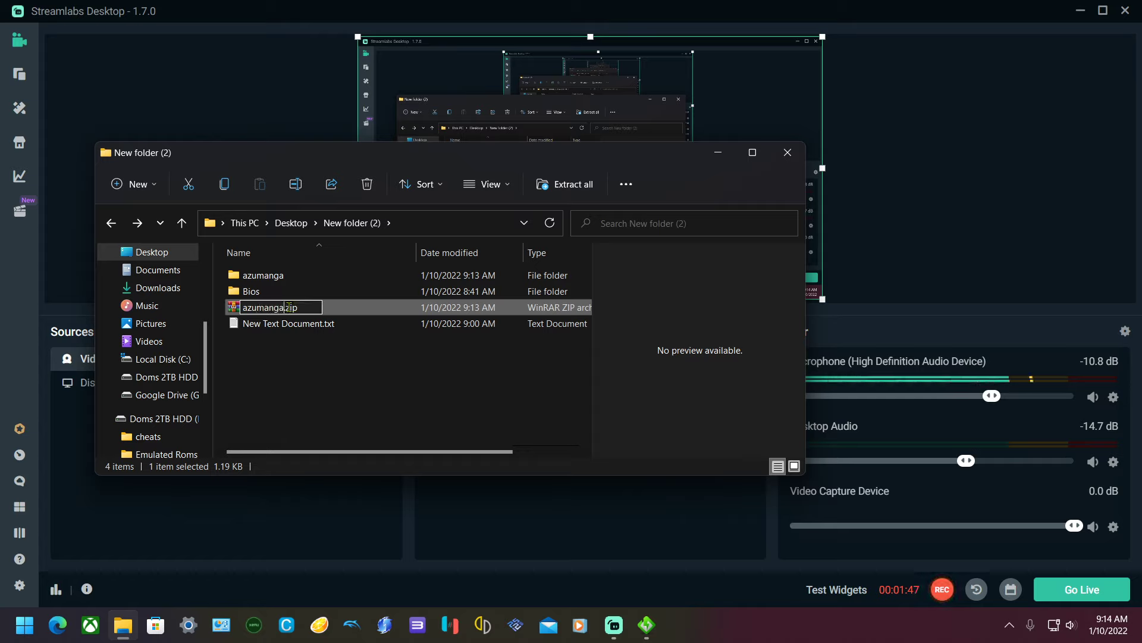
key(Return)
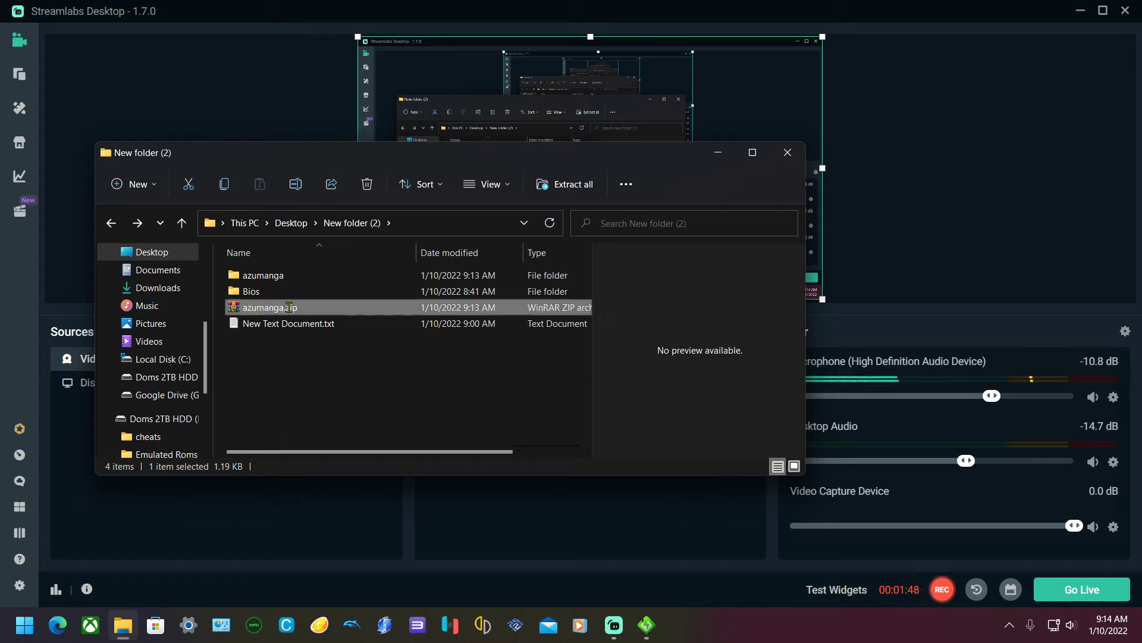
Check that the azumanga folder and azumanga.zip share the same name, and minimize the File Explorer window.
click(279, 276)
ctrl+click(294, 307)
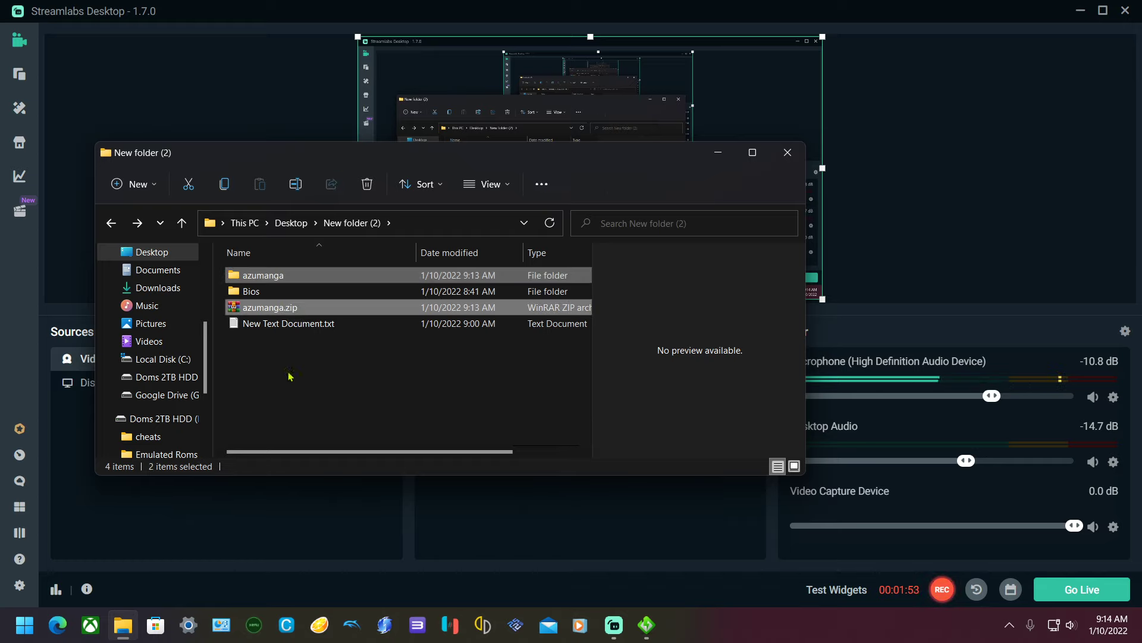
click(301, 415)
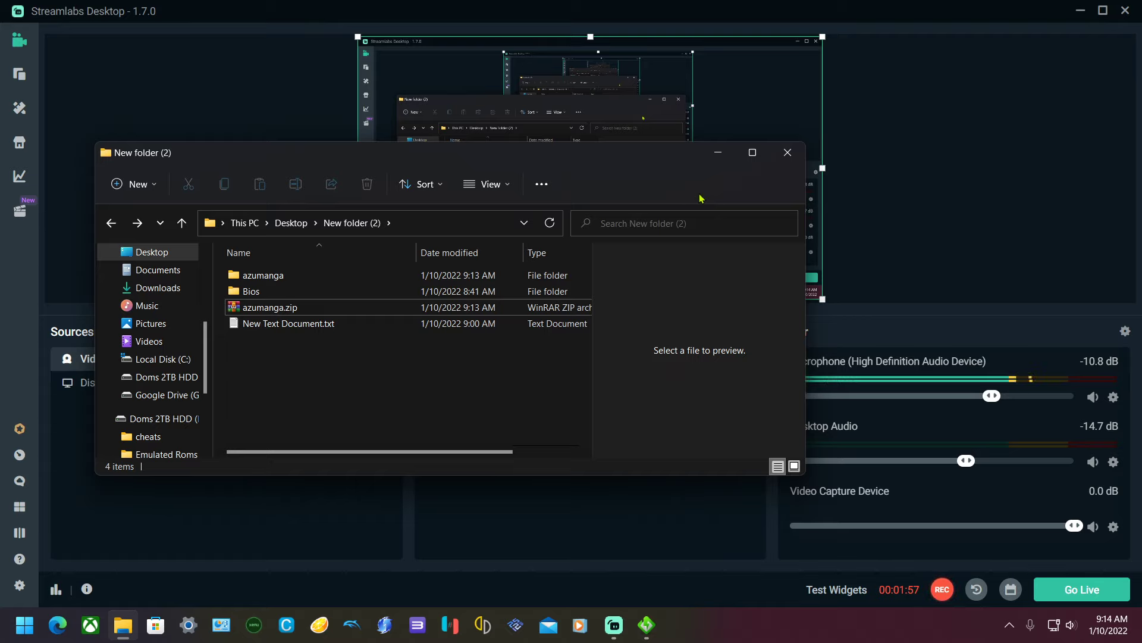
click(717, 154)
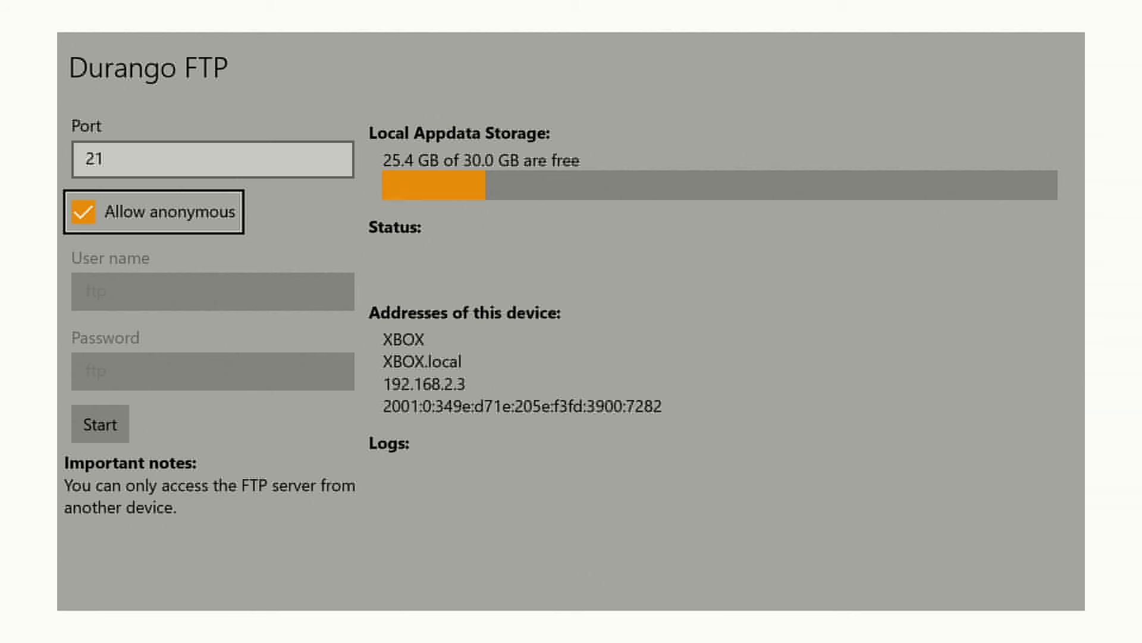
Switch to Durango FTP on the Xbox and start its FTP server.
key(Tab)
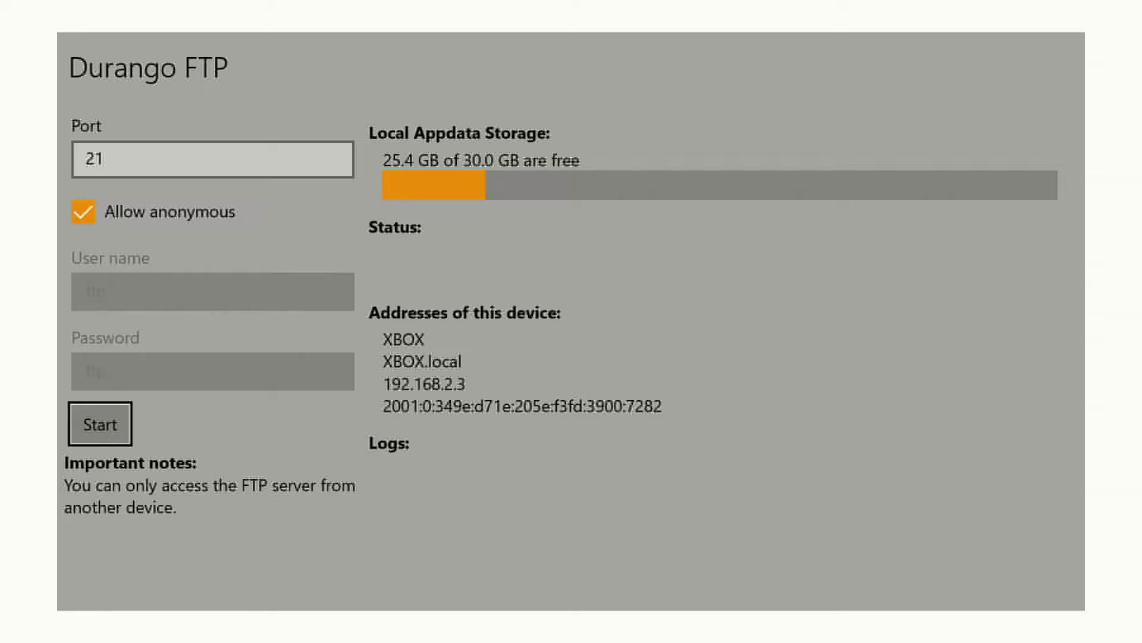
key(Return)
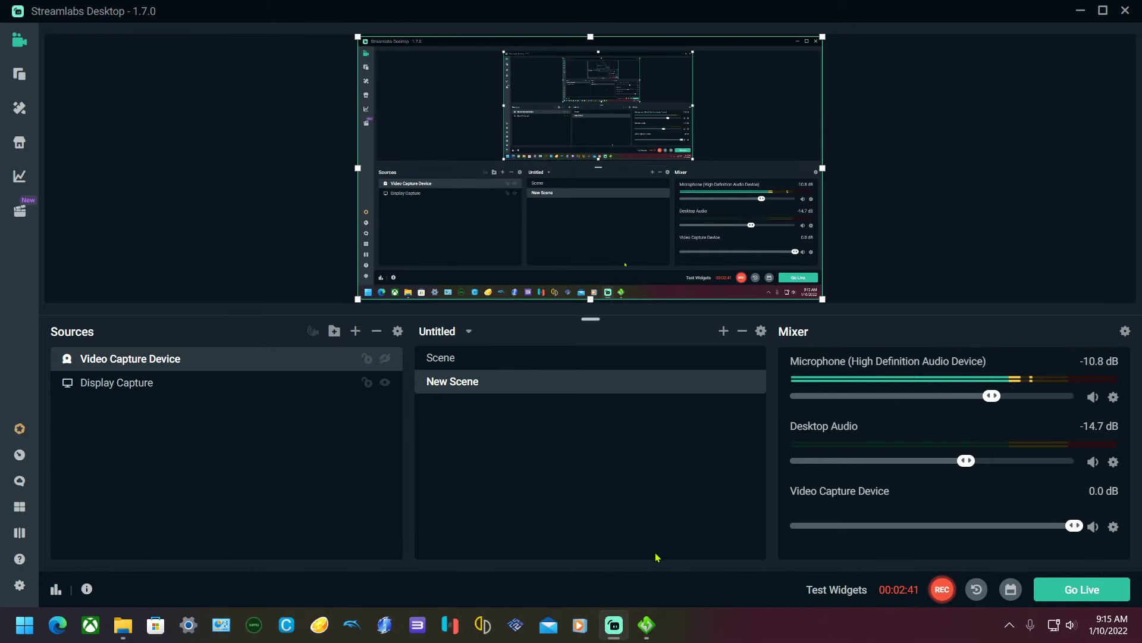
Switch to FlashFXP and make a quick FTP connection to 192.168.2.3 from the connection history.
click(648, 624)
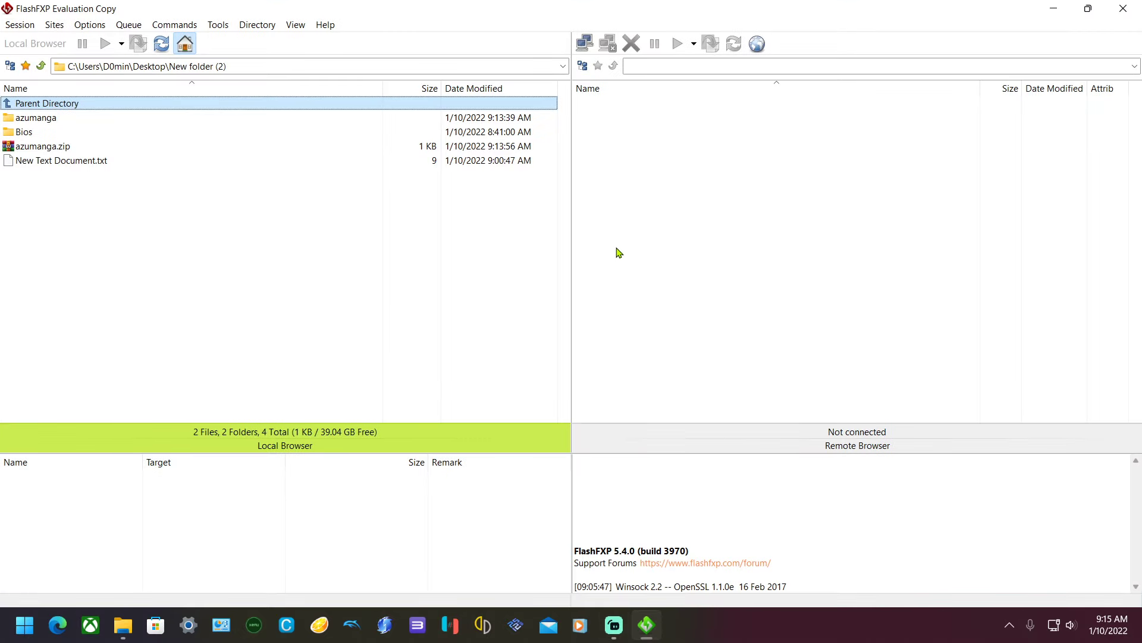
click(584, 44)
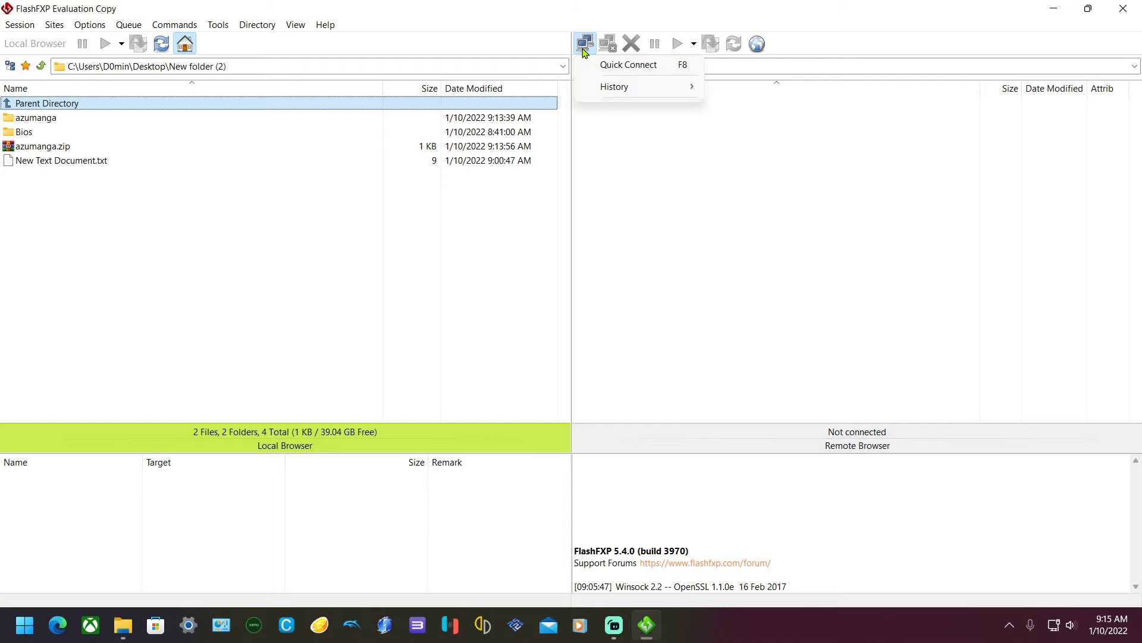
click(593, 64)
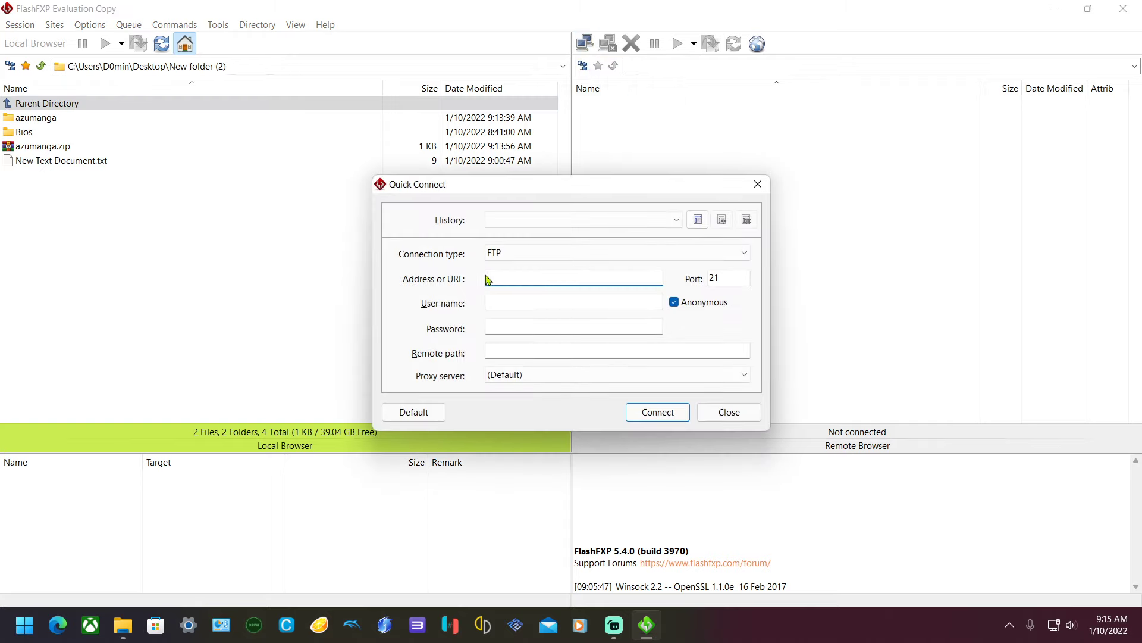
click(561, 221)
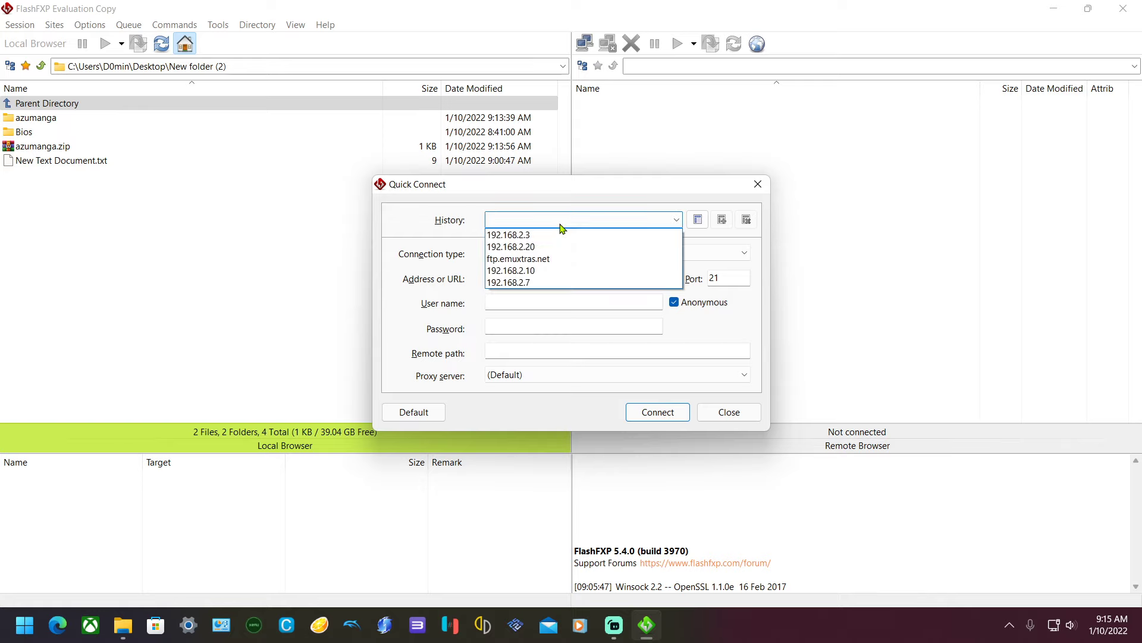
click(561, 235)
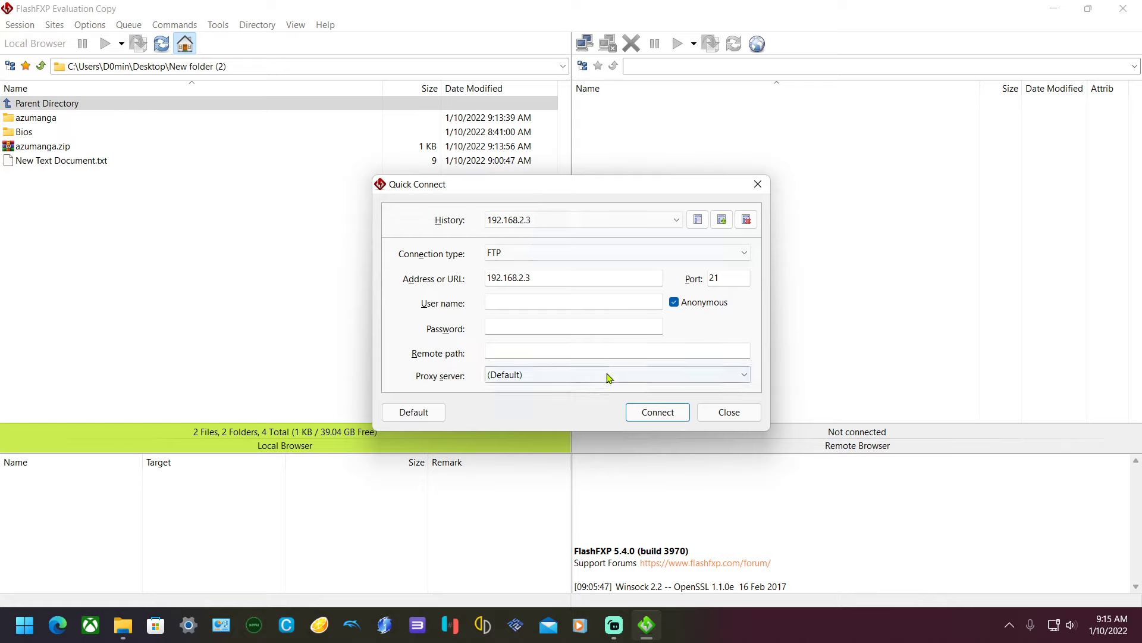
click(658, 413)
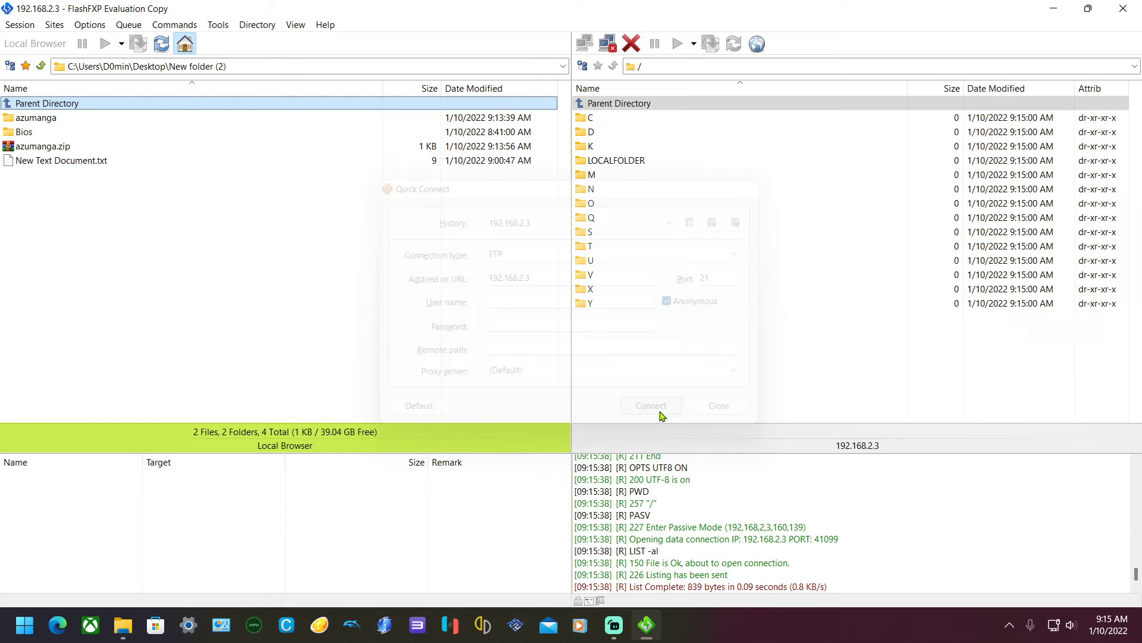
Open the Flycast package's LocalState folder inside LOCALFOLDER on the Xbox.
double_click(633, 160)
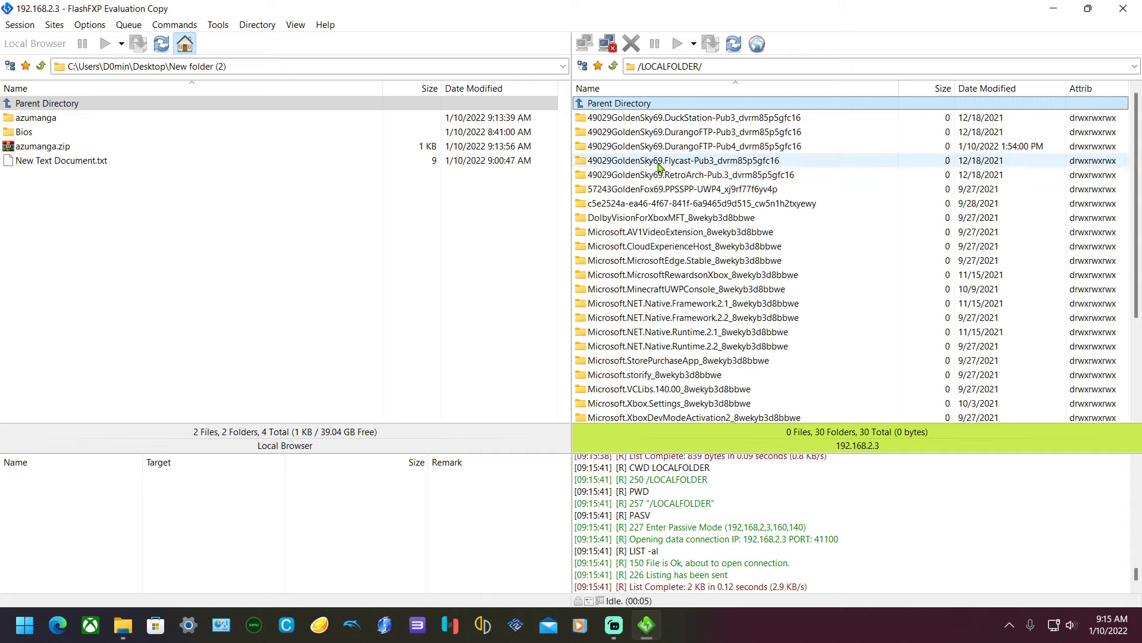
click(659, 164)
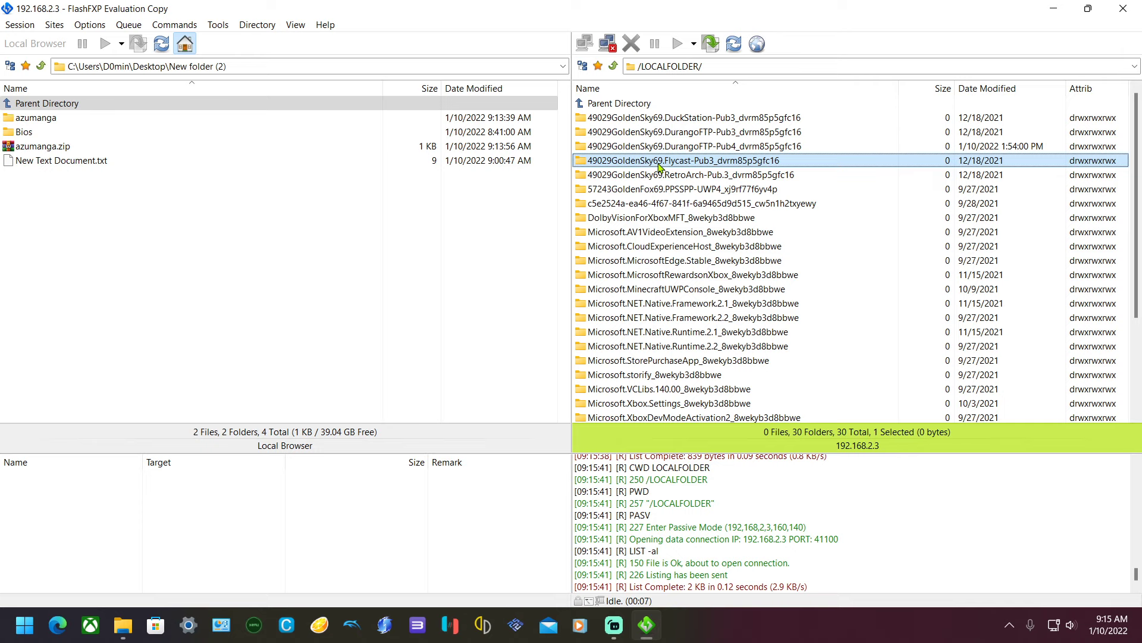
double_click(659, 164)
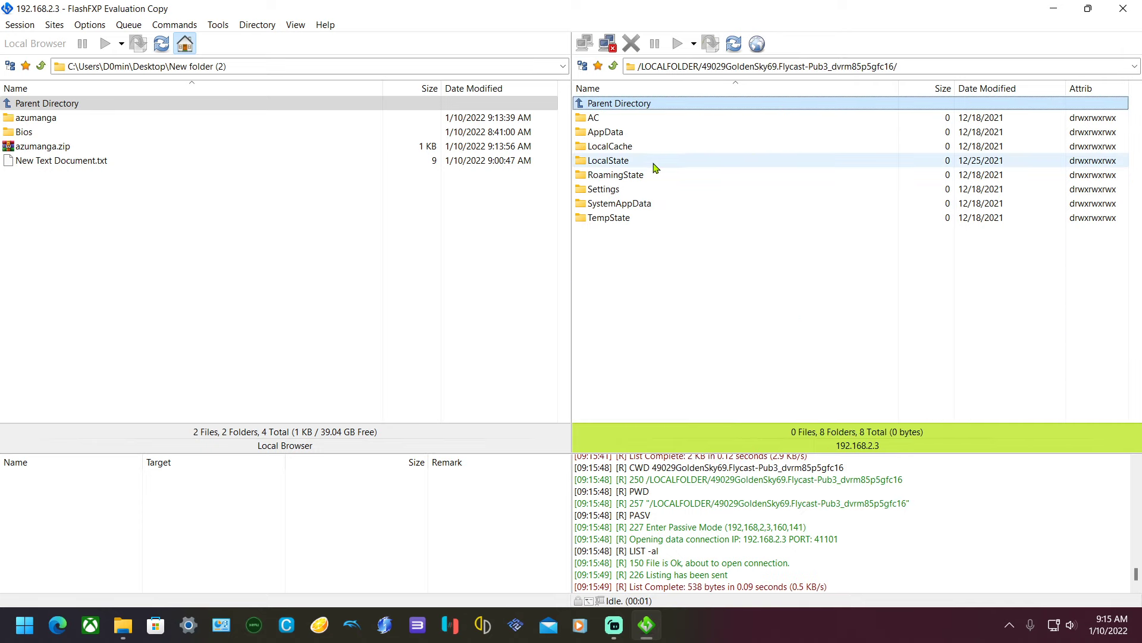
double_click(632, 160)
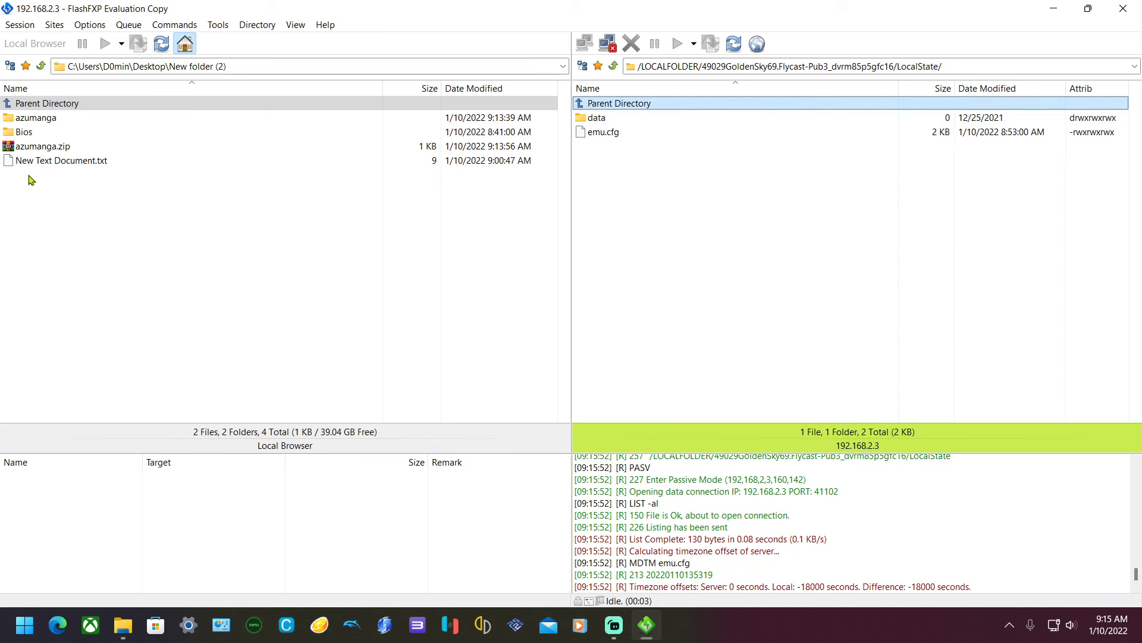
Transfer the local azumanga folder and azumanga.zip together to Flycast's LocalState folder on the Xbox.
click(36, 149)
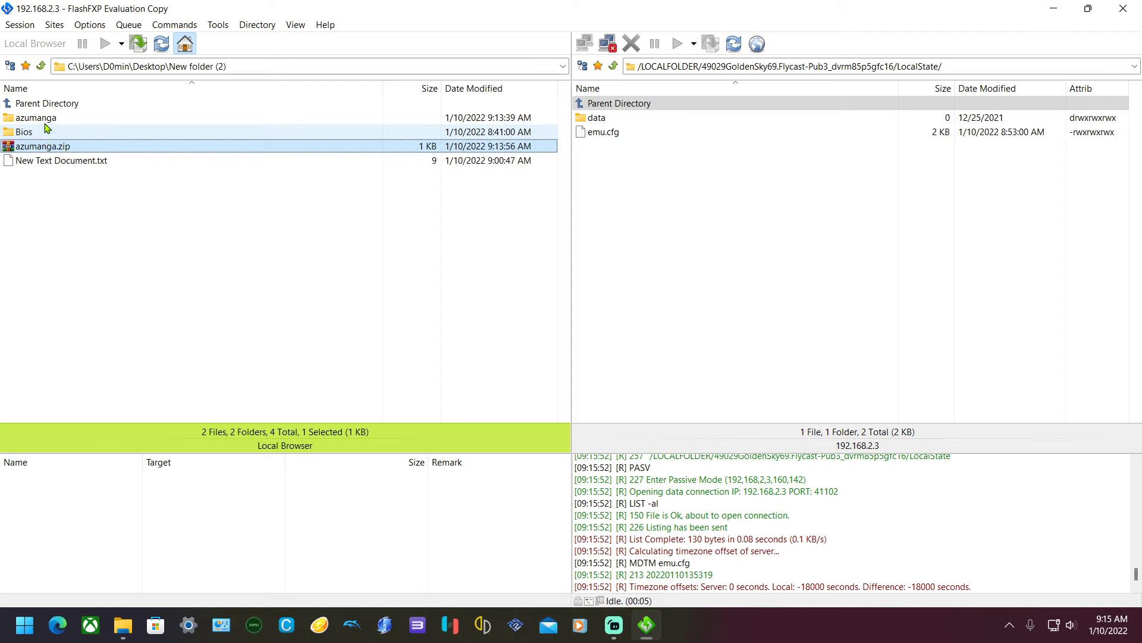
ctrl+click(43, 121)
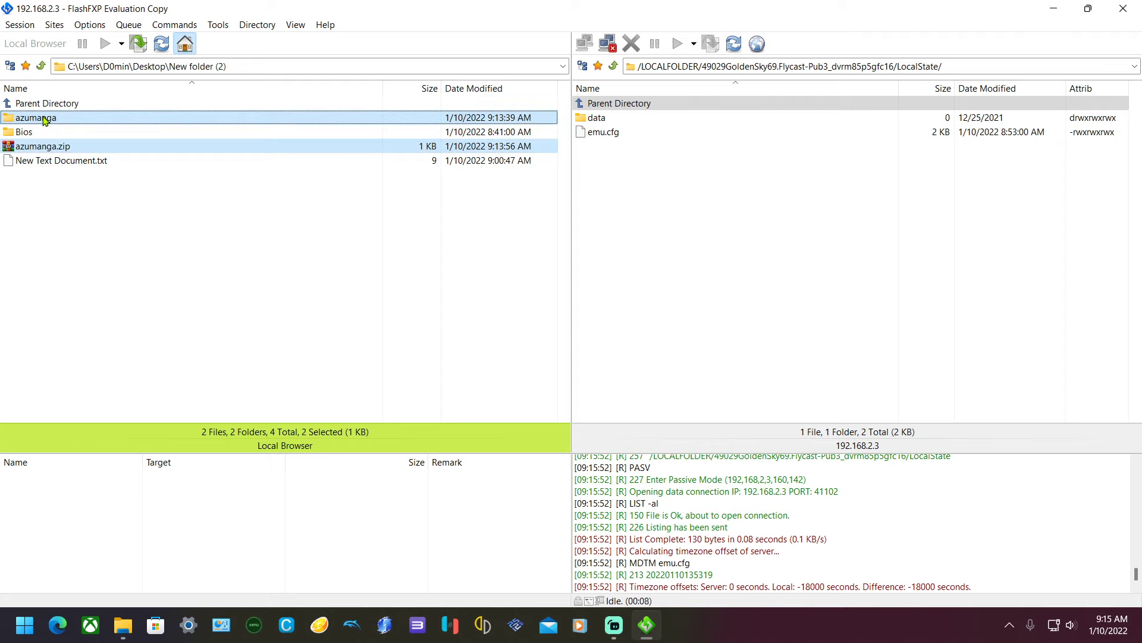
right_click(43, 121)
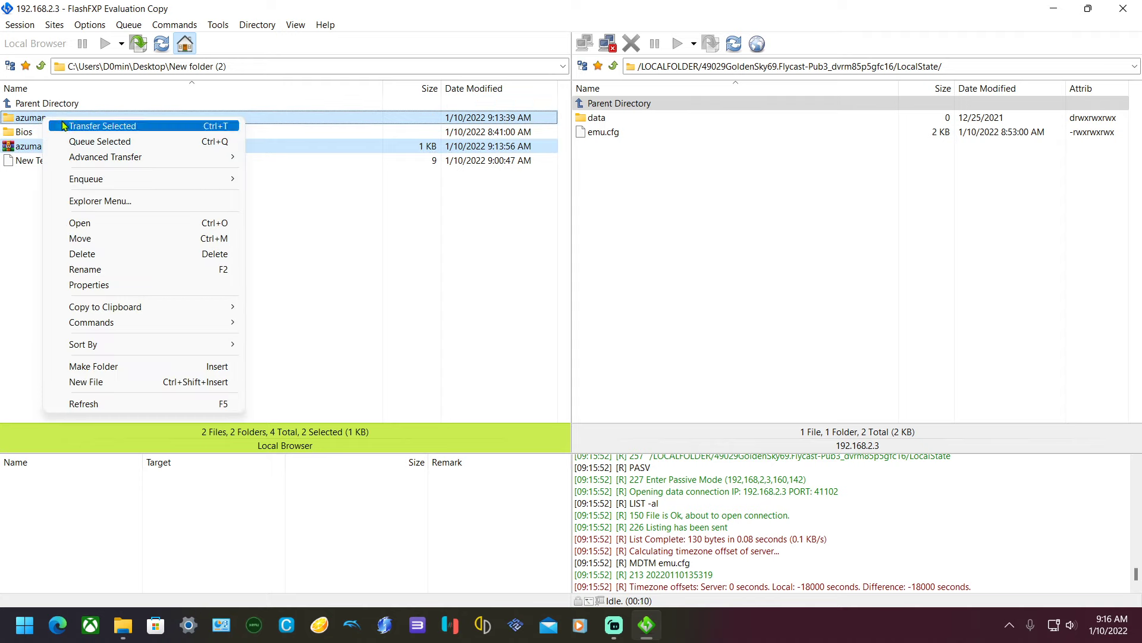
click(65, 125)
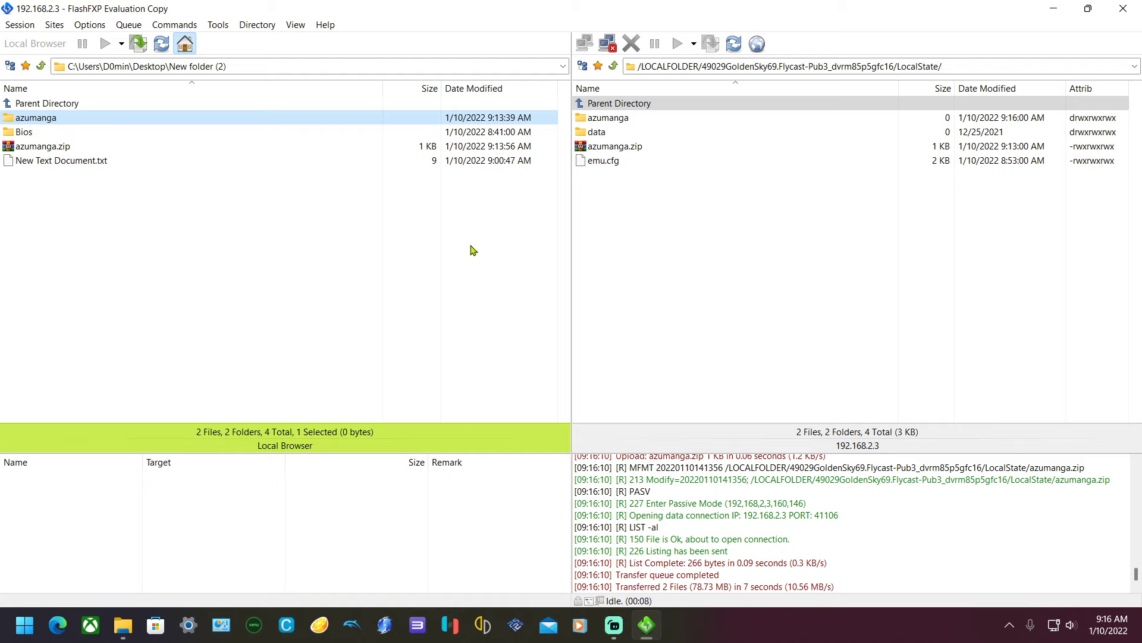
Open Flycast's data folder on the Xbox and the local Bios folder, and compare their BIOS files.
click(609, 211)
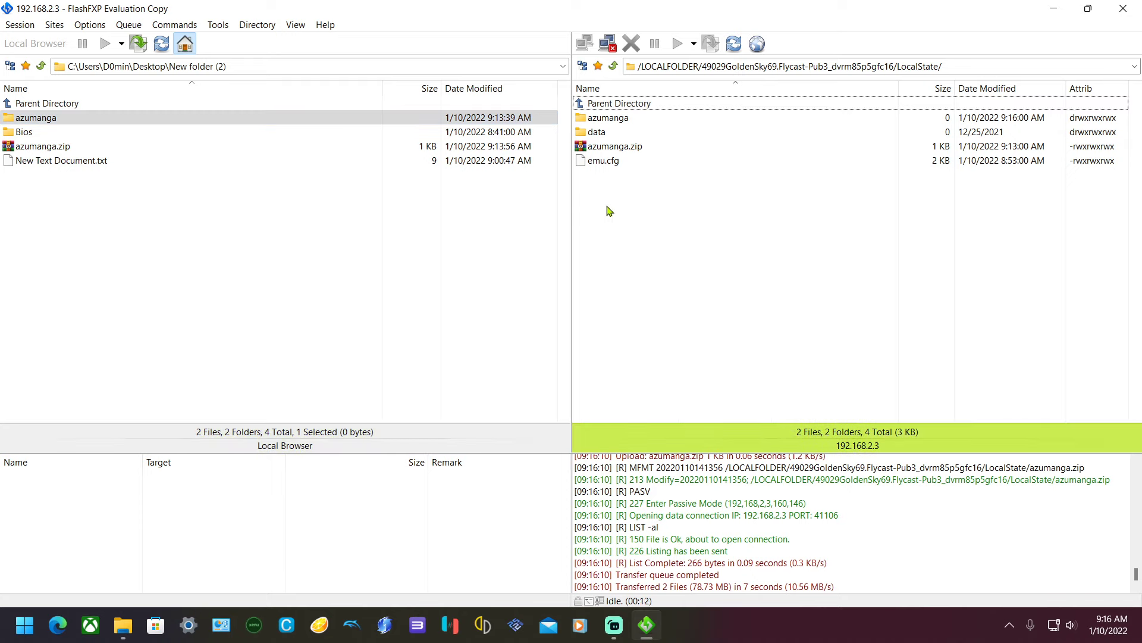
double_click(600, 132)
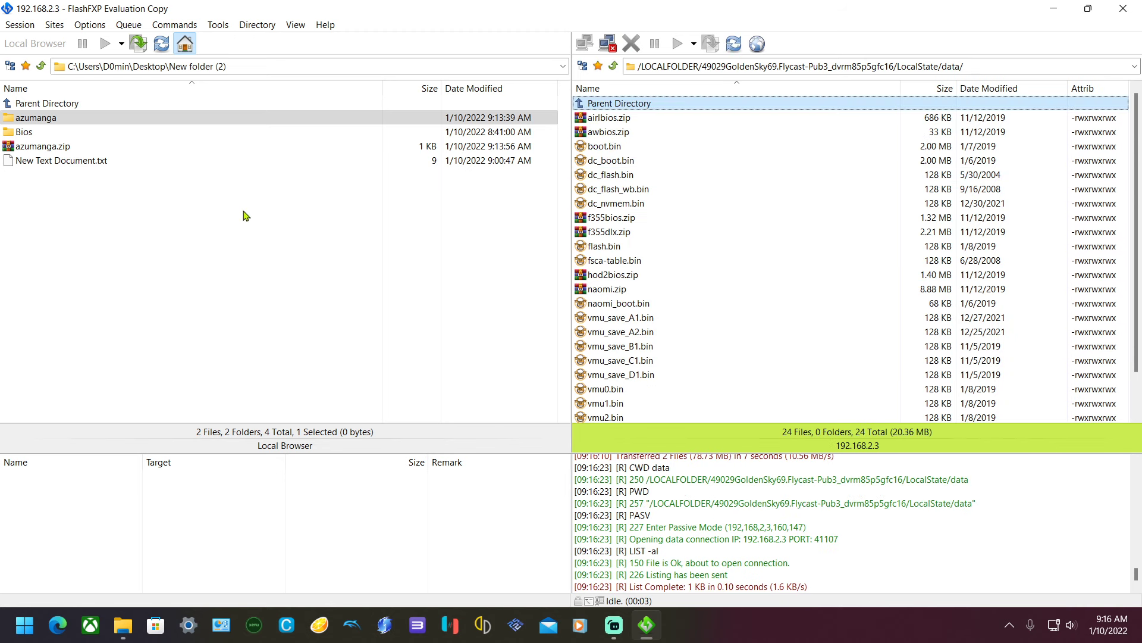
double_click(52, 132)
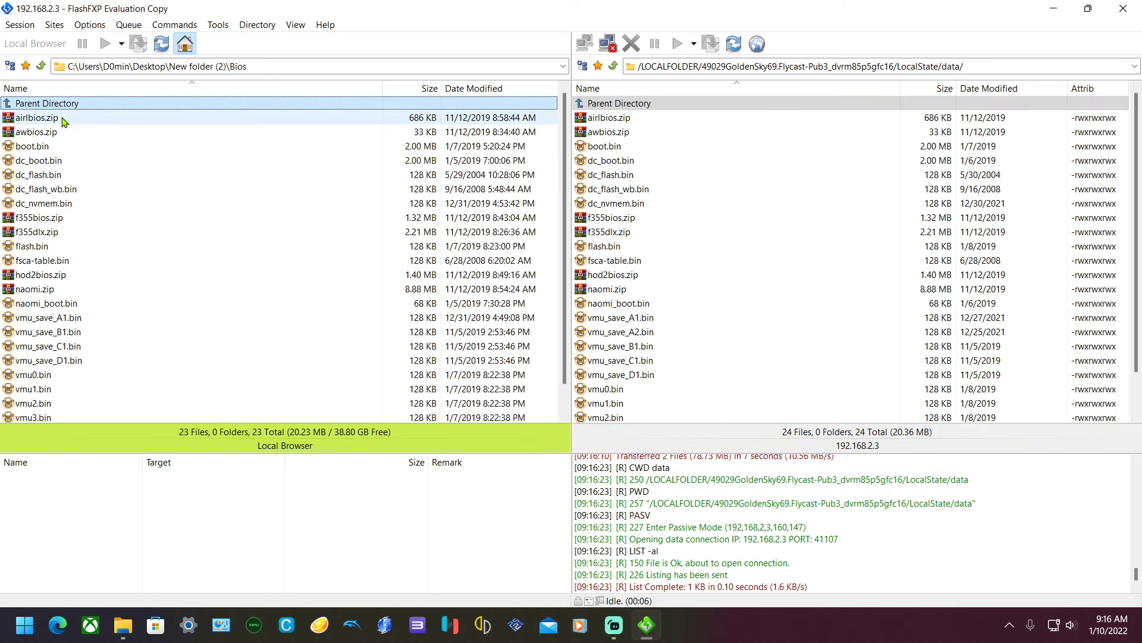
scroll(72, 395, down, 1)
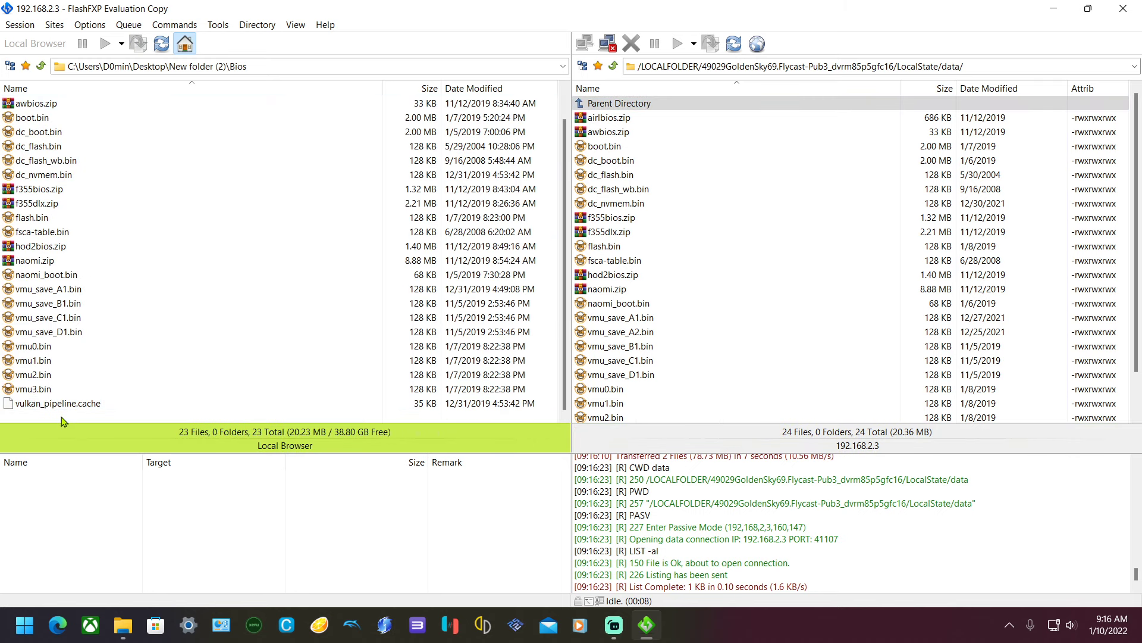
scroll(65, 405, up, 1)
scroll(121, 124, down, 1)
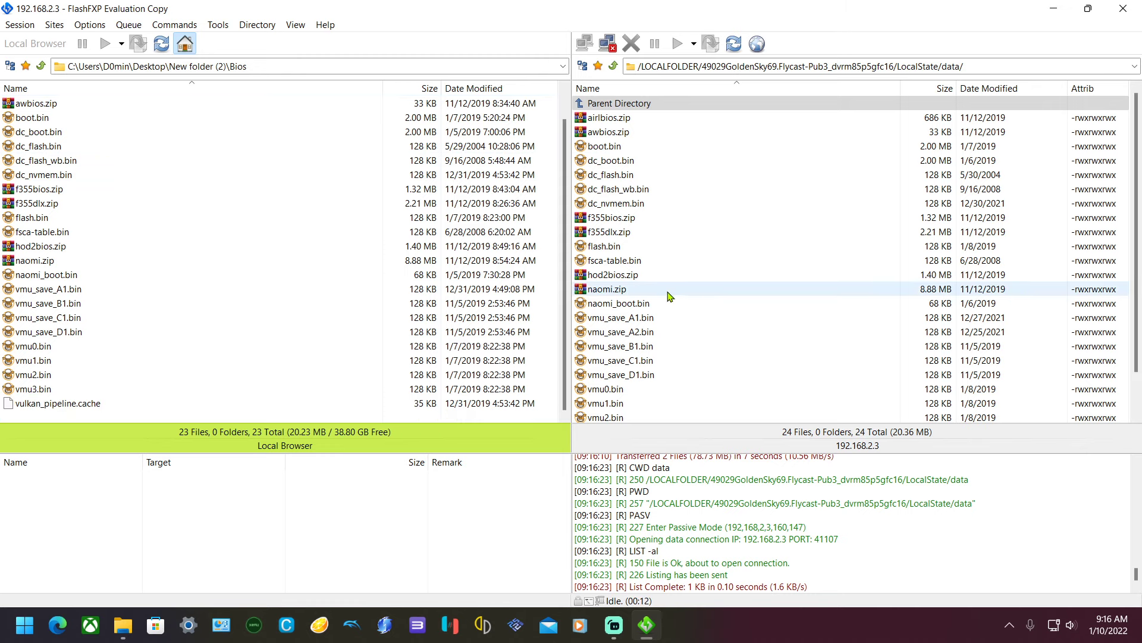
scroll(266, 265, up, 1)
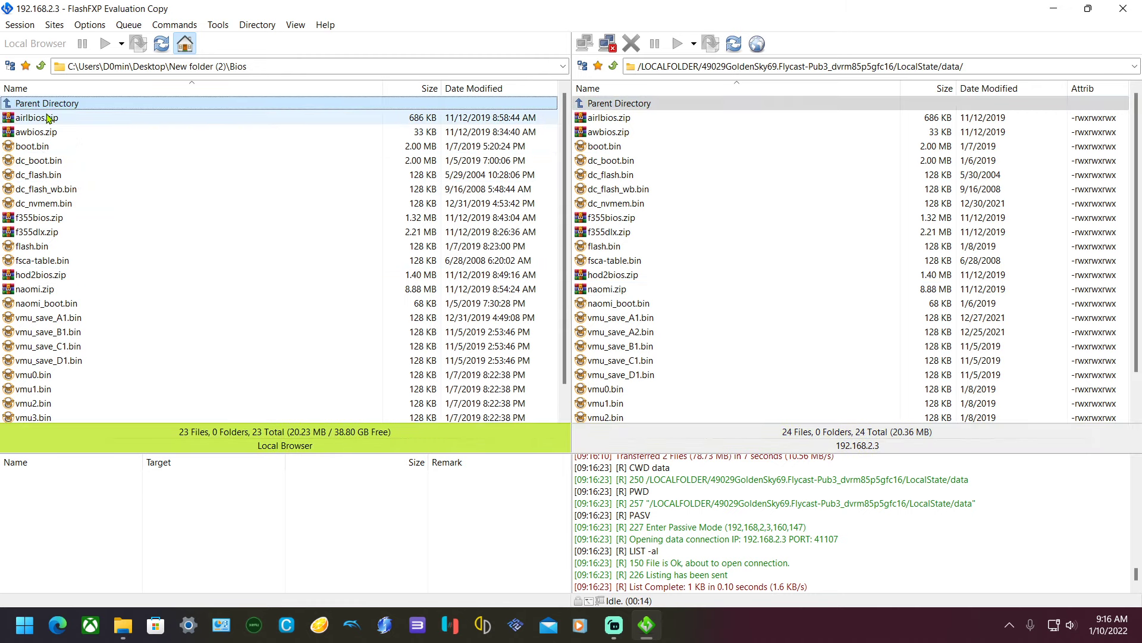
right_click(54, 148)
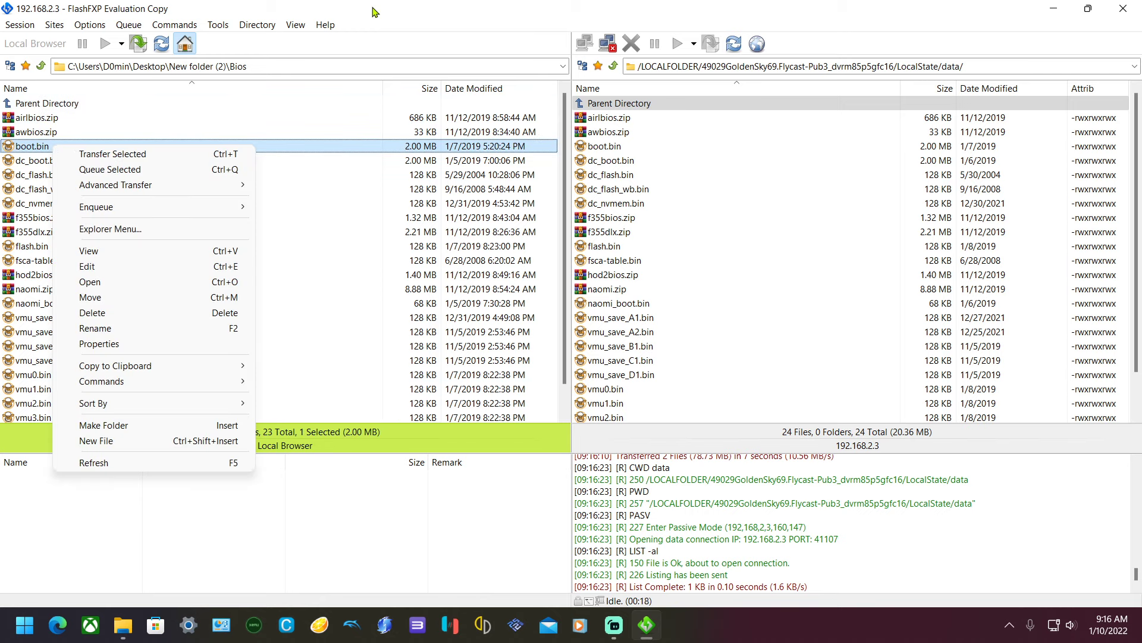
click(411, 16)
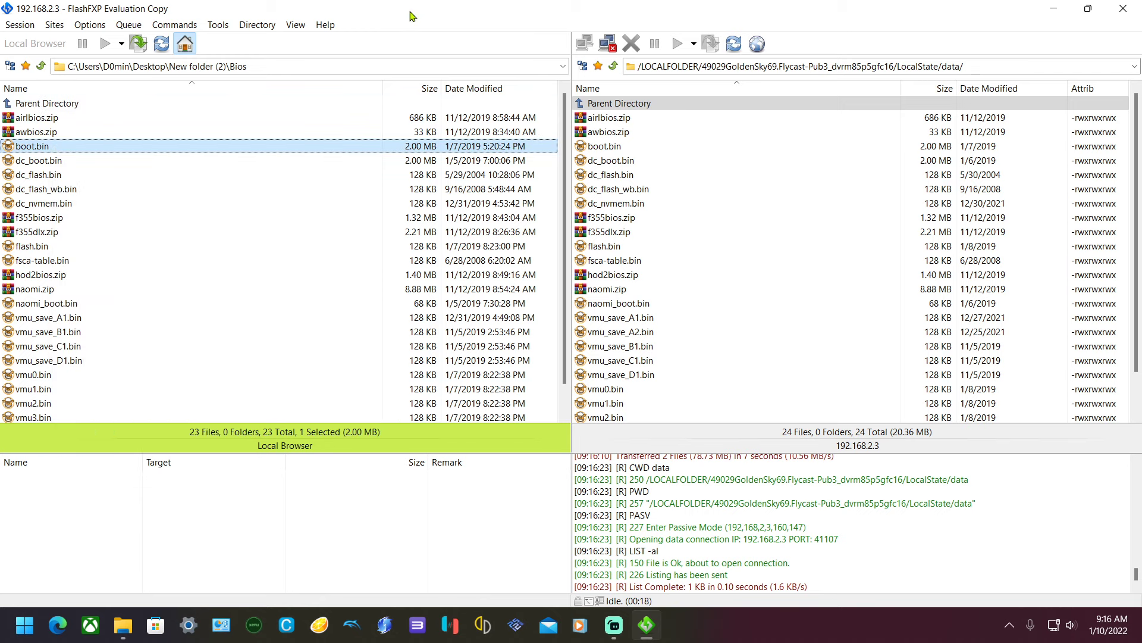
Return the local side to New folder (2) and the Xbox side to LocalState, and minimize FlashFXP to reach Streamlabs Desktop.
click(41, 65)
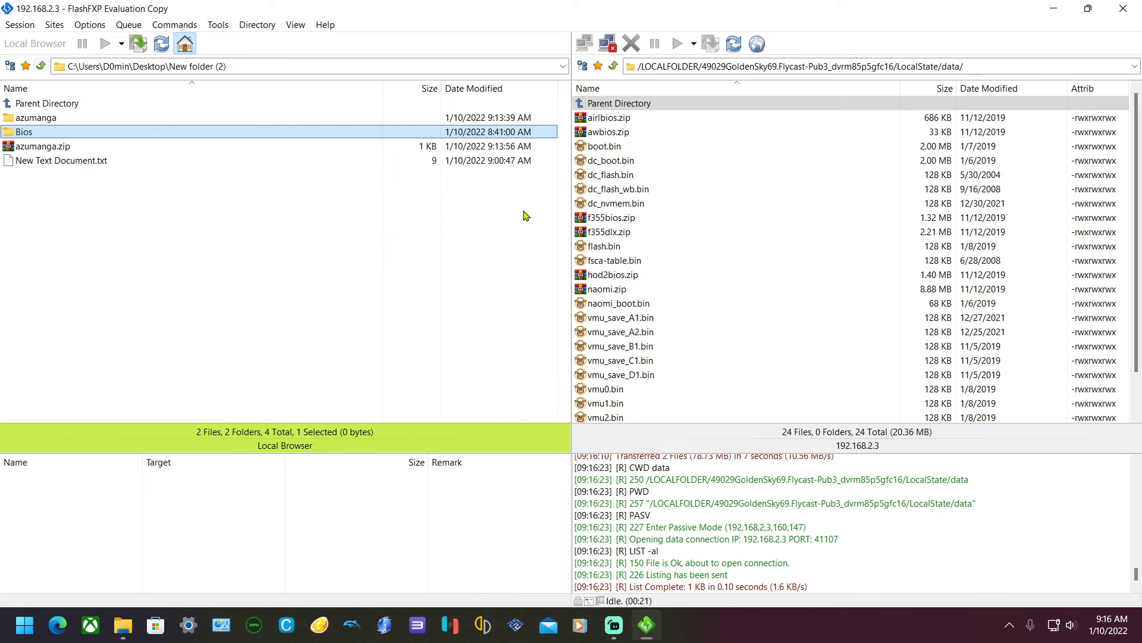
click(614, 66)
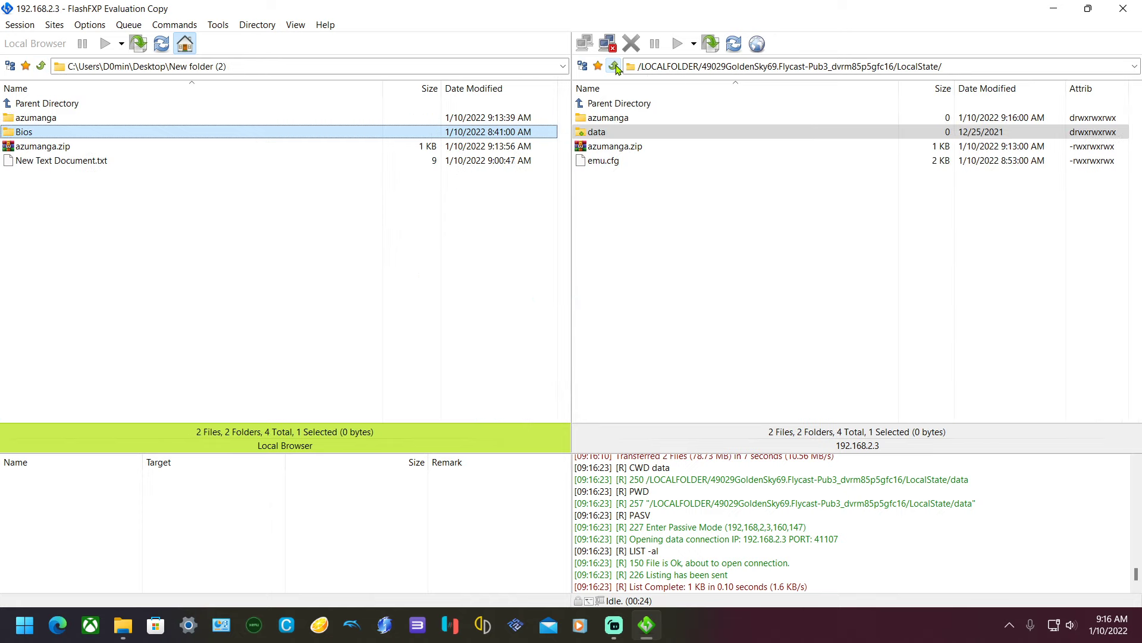
click(652, 634)
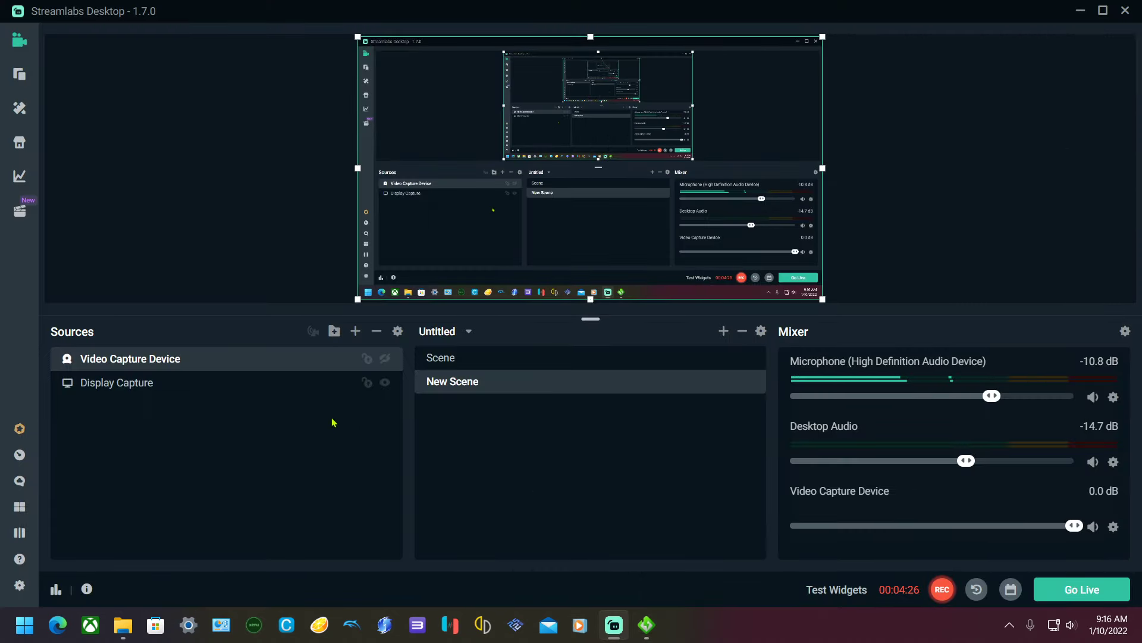